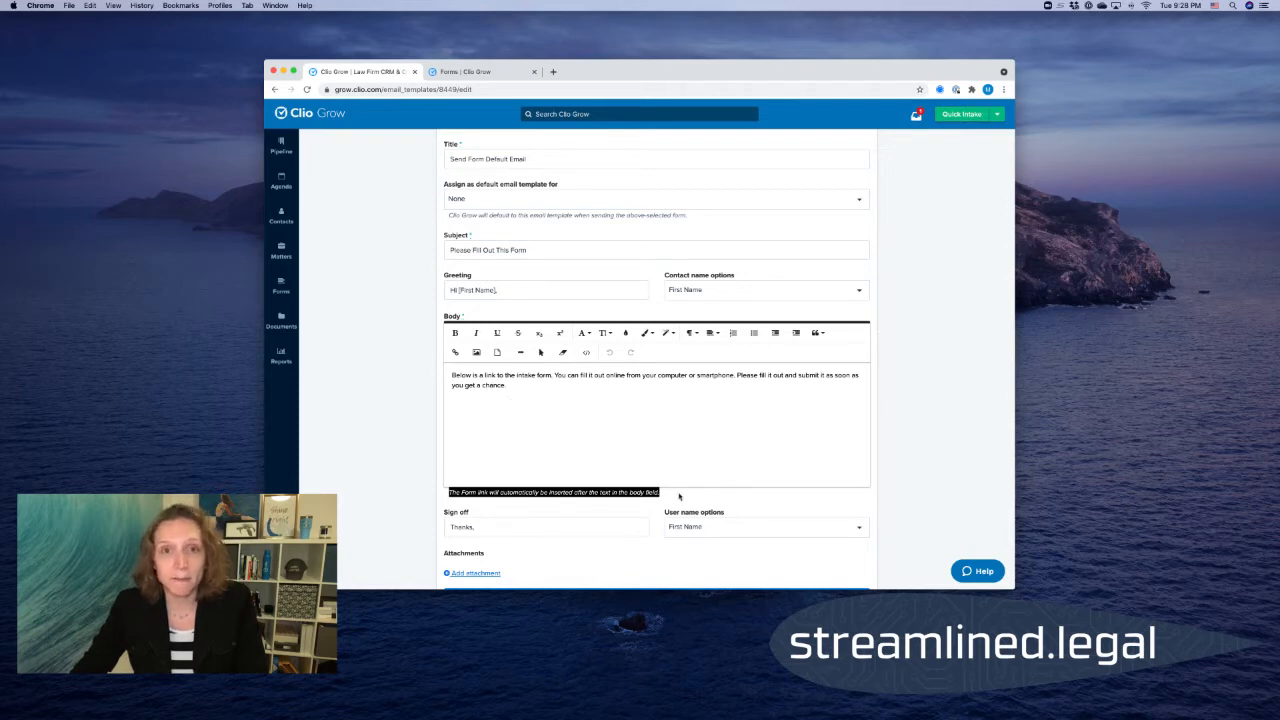
Leave the template editor and open the Intake Forms page listing 19 pending forms.
click(904, 429)
scroll(904, 429, down, 1)
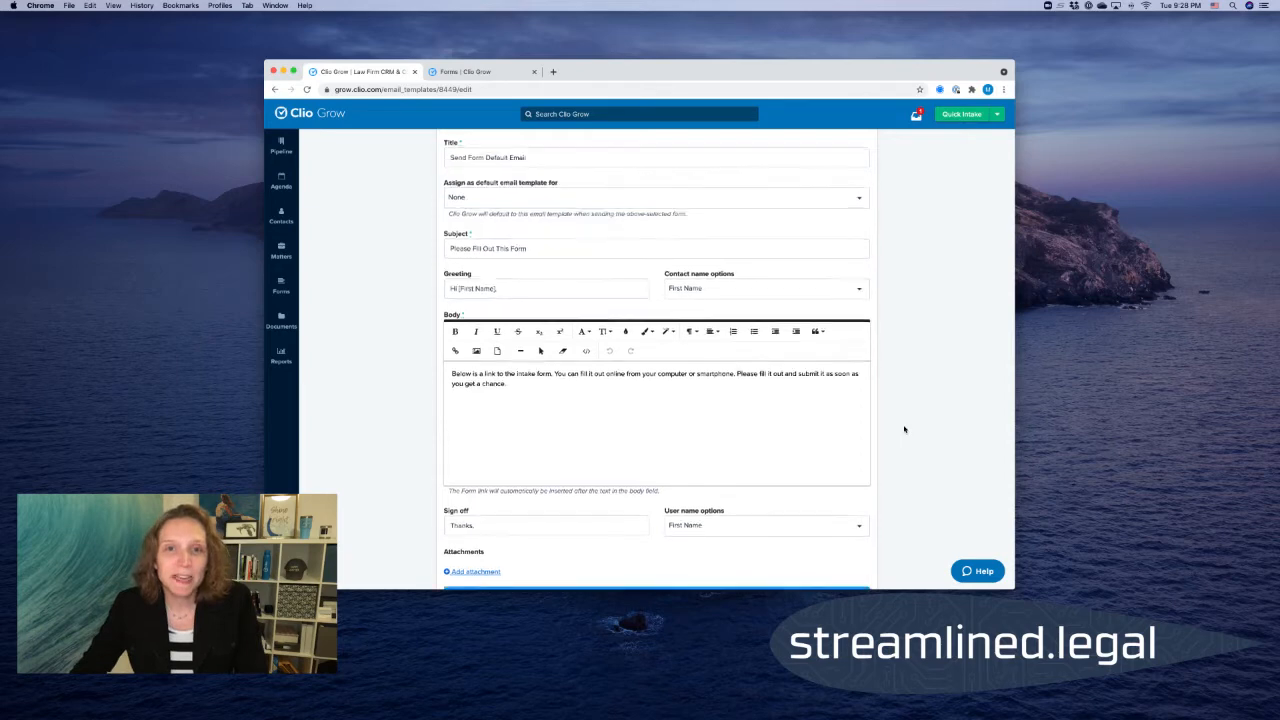
scroll(904, 429, down, 2)
scroll(903, 429, up, 5)
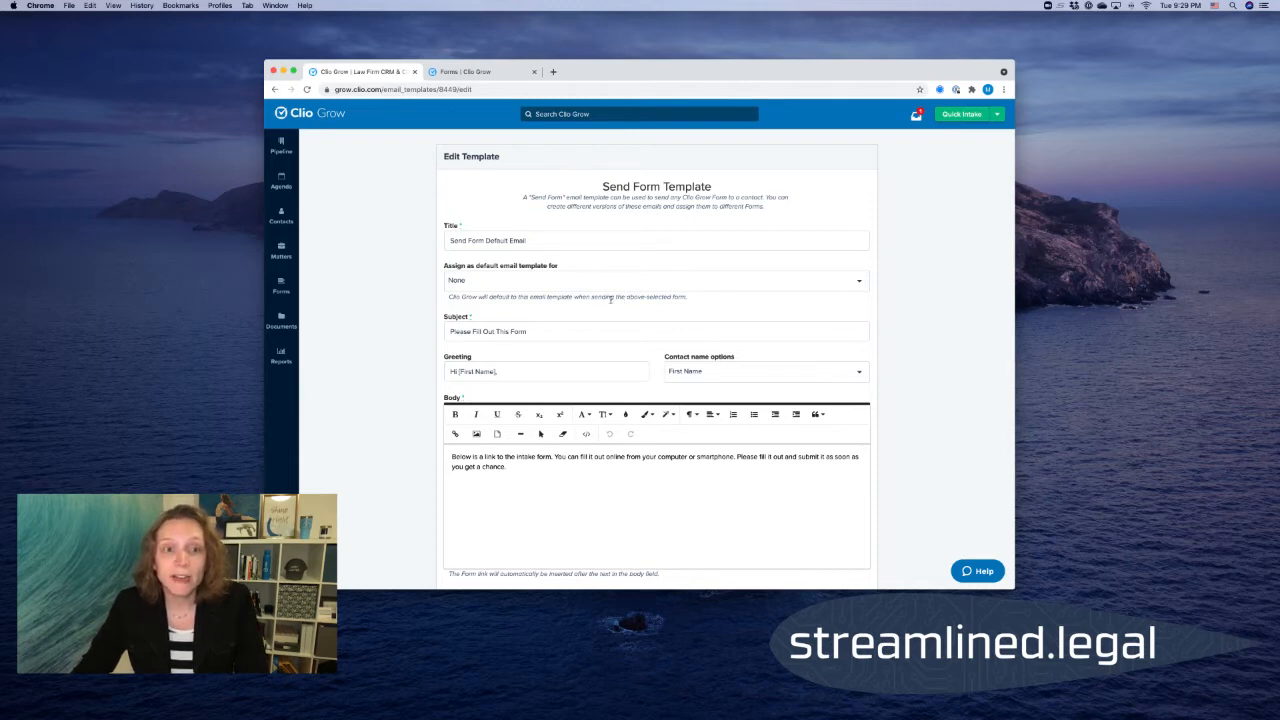
click(281, 289)
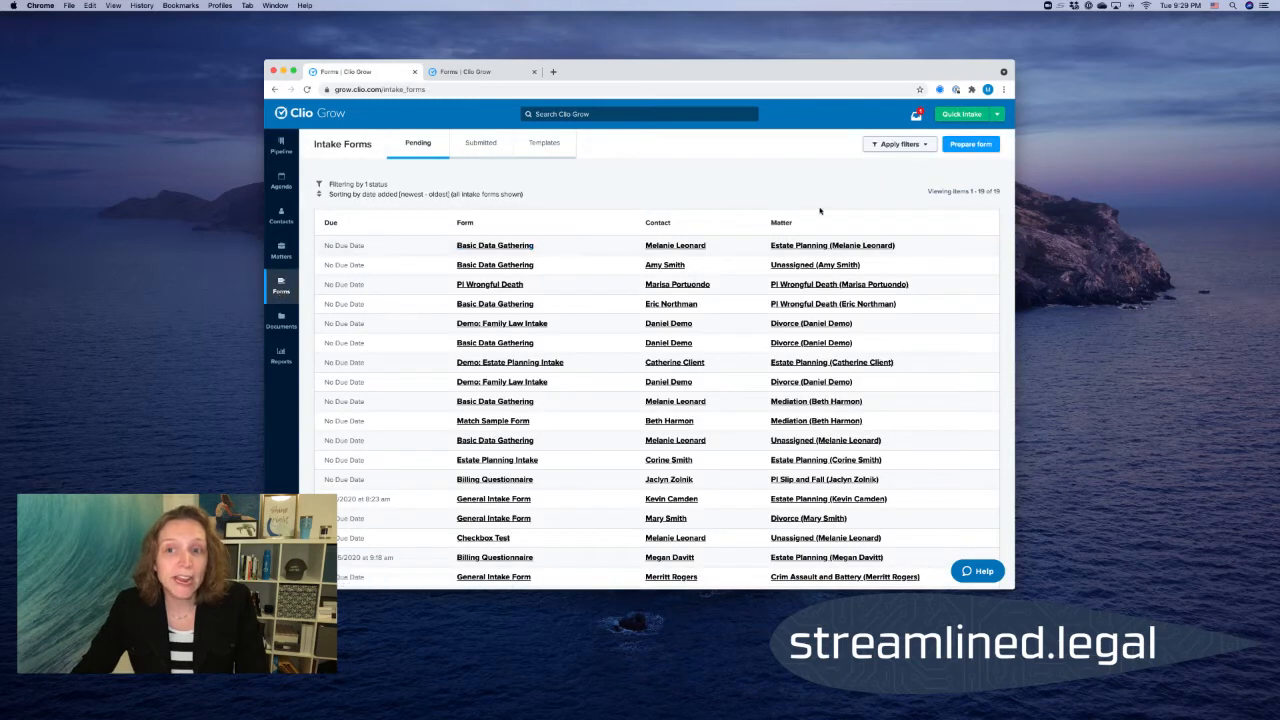
Prepare the Basic Data Gathering form for the client's Estate Planning matter and contact, and generate its link.
click(971, 144)
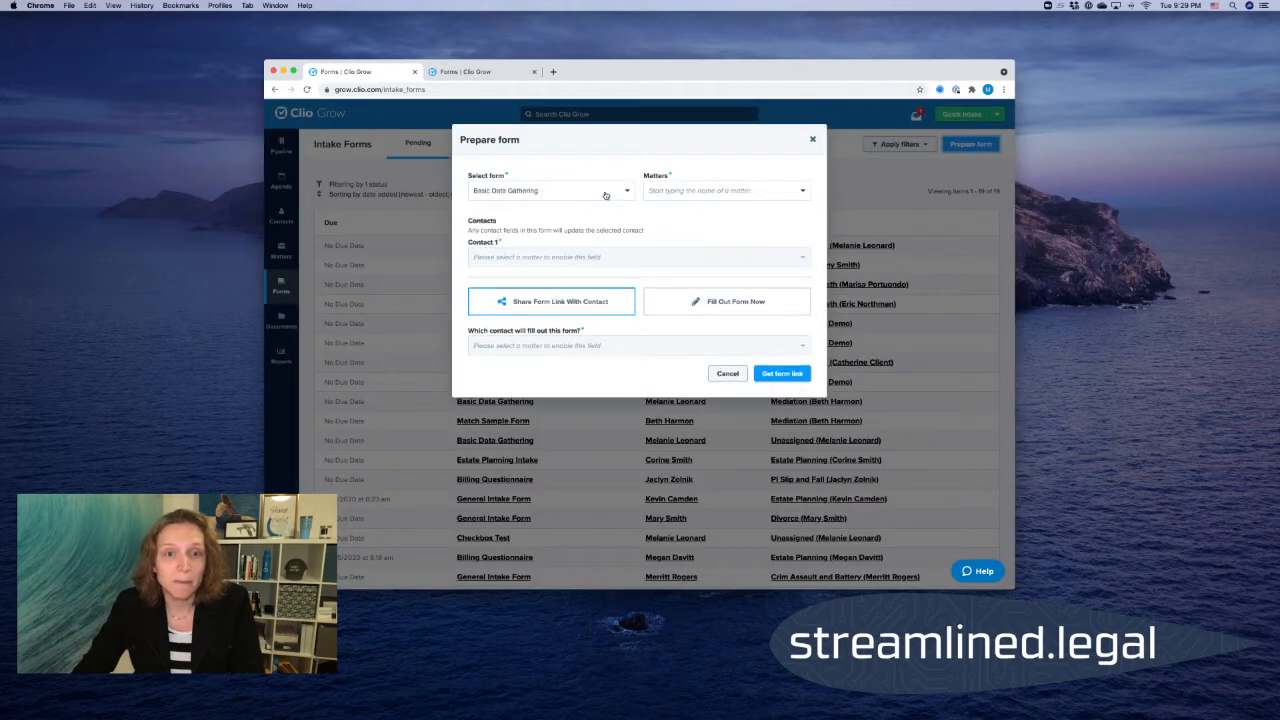
click(678, 190)
text(melanie)
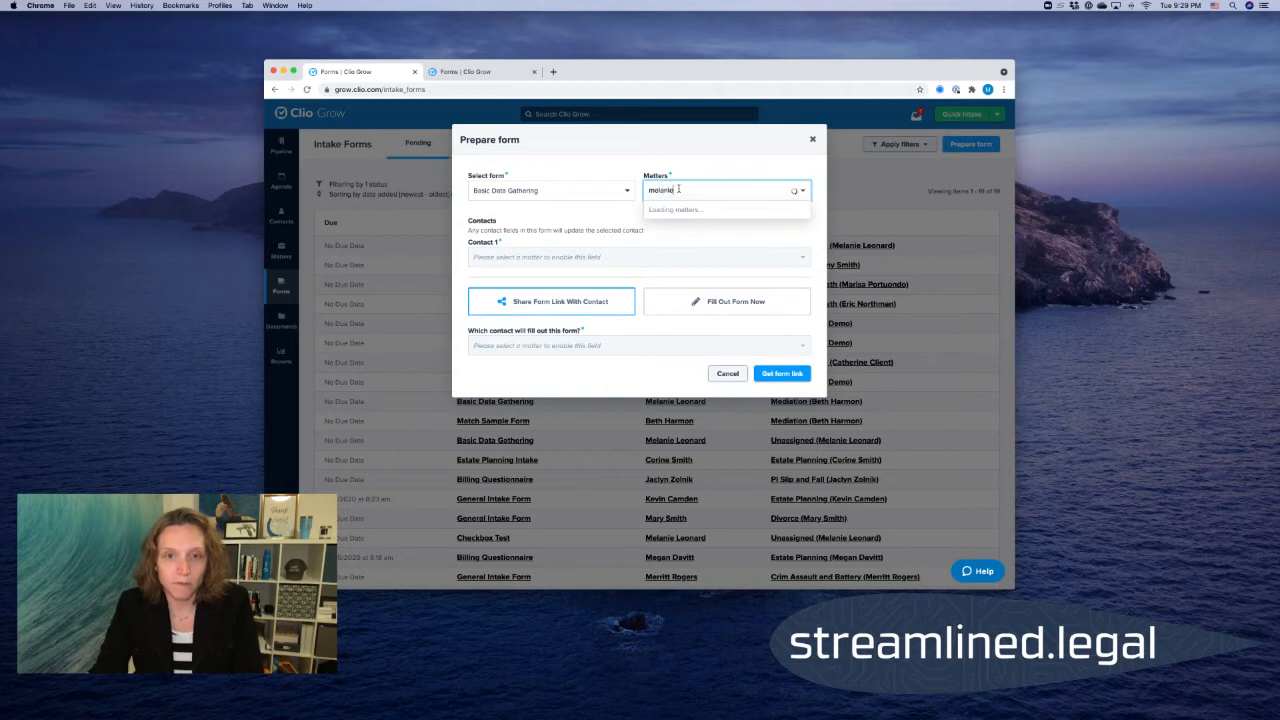
click(686, 210)
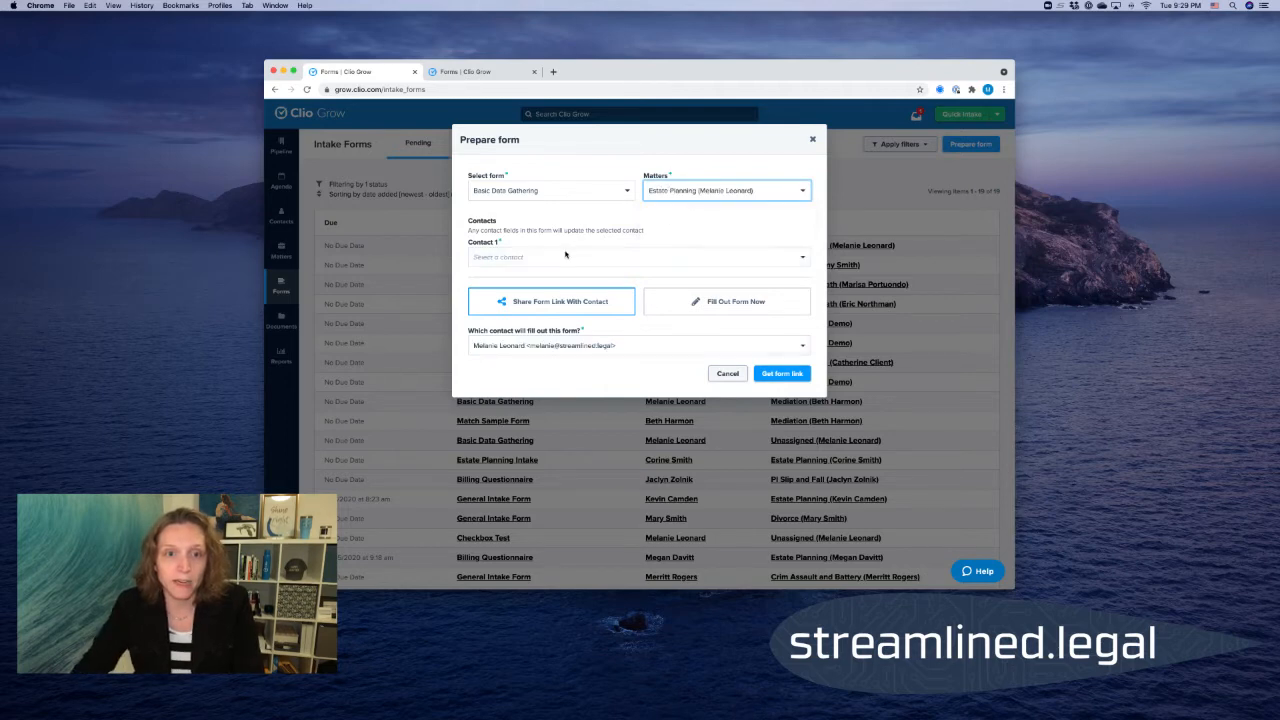
click(563, 256)
click(557, 274)
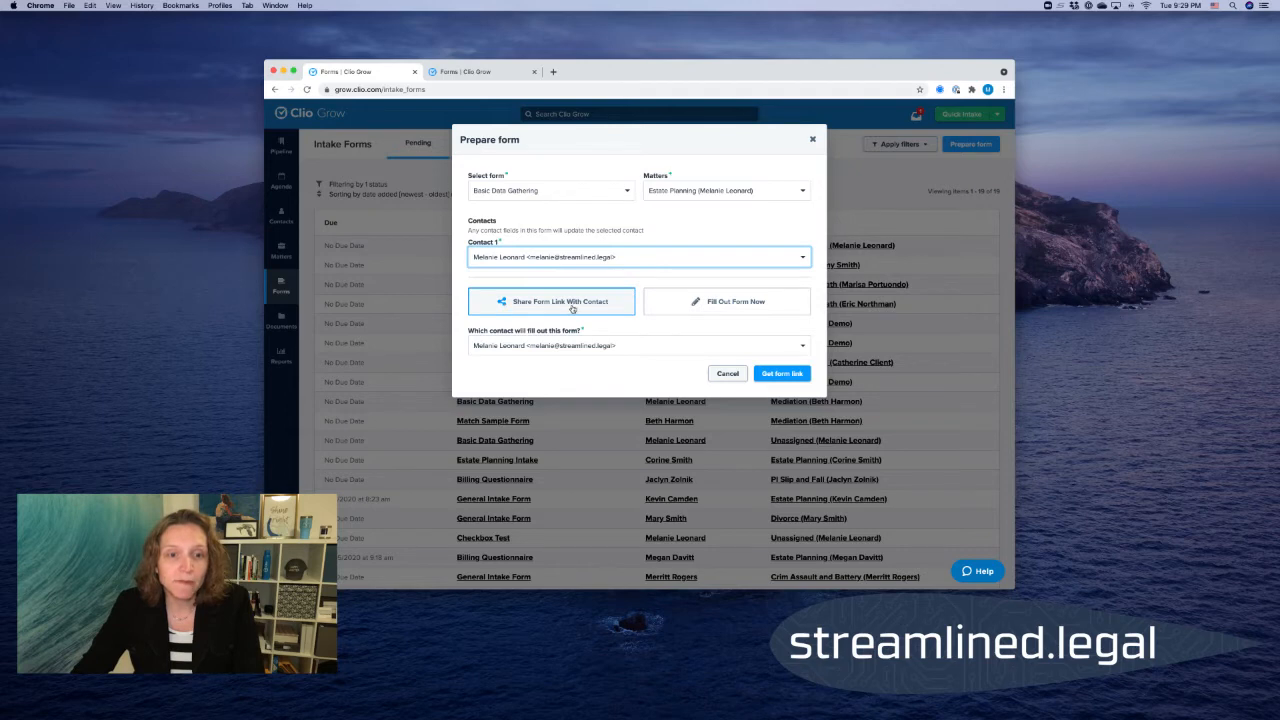
click(785, 376)
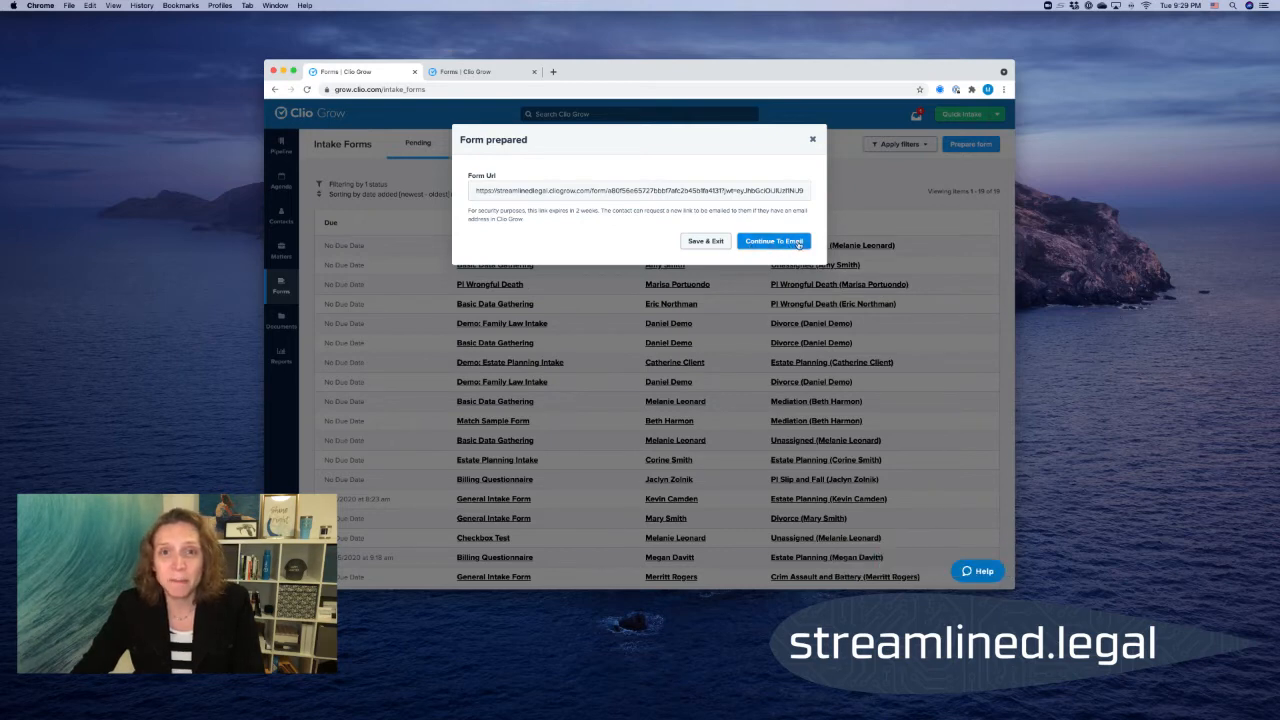
Copy the prepared form's URL and save the form without emailing it.
click(588, 190)
key(super+a)
key(super+c)
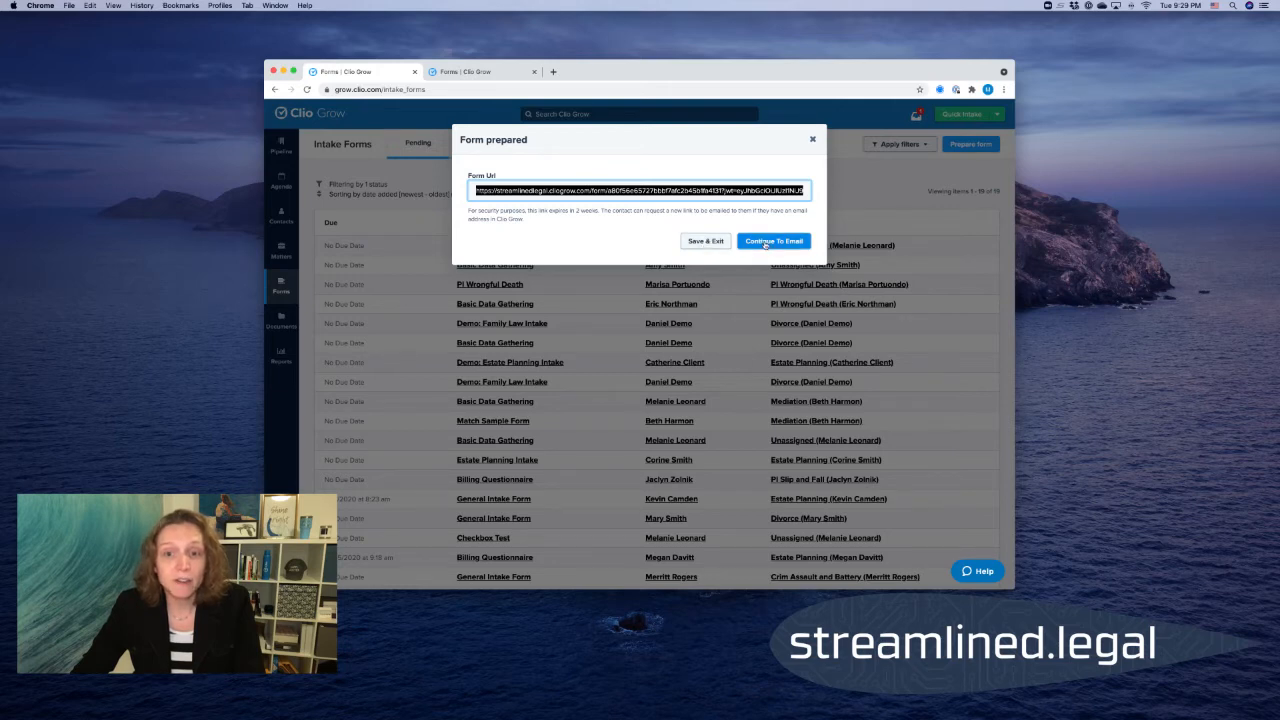
click(706, 242)
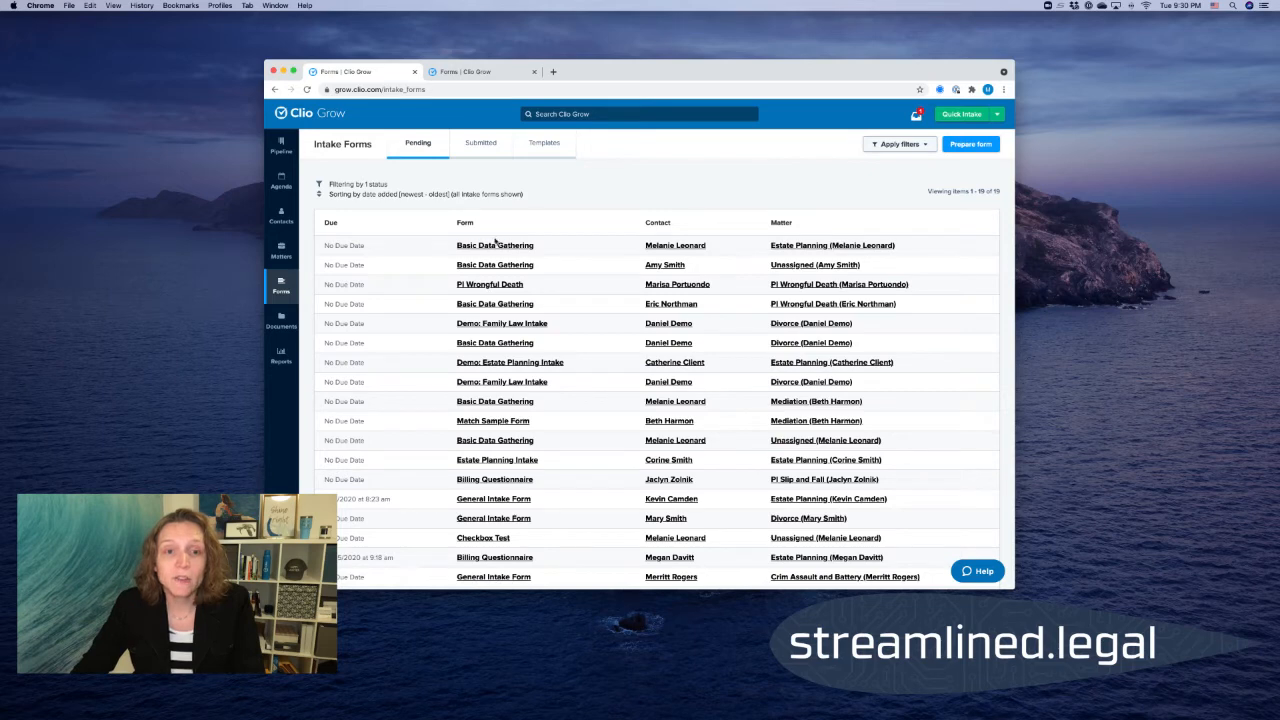
In the second tab, find the client by last name, open their Estate Planning matter and start an email.
click(487, 75)
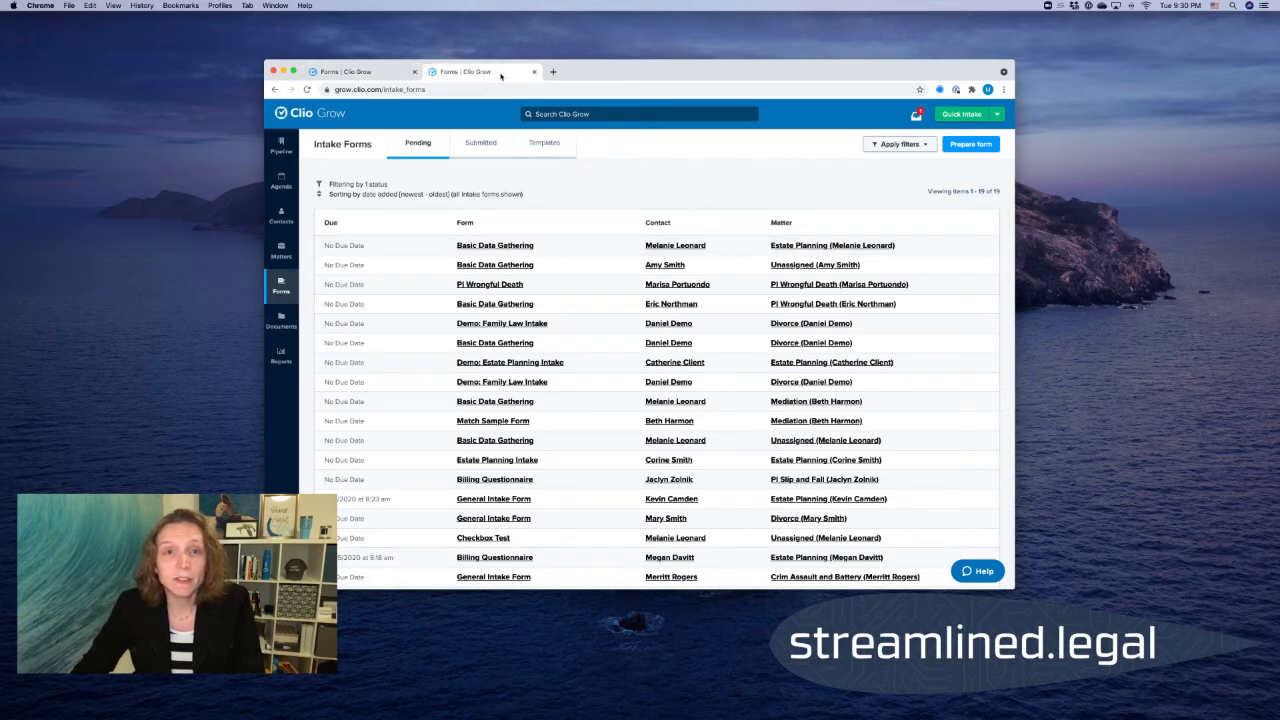
click(624, 114)
text(leonar)
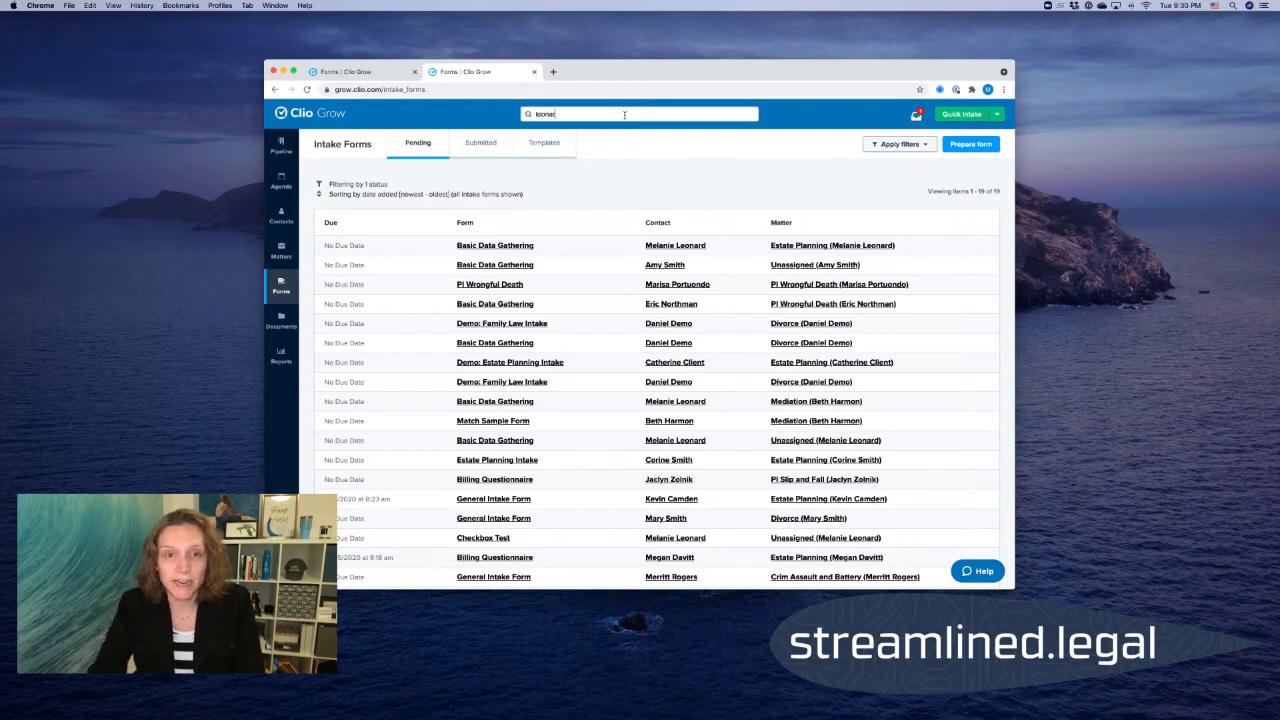
text(d)
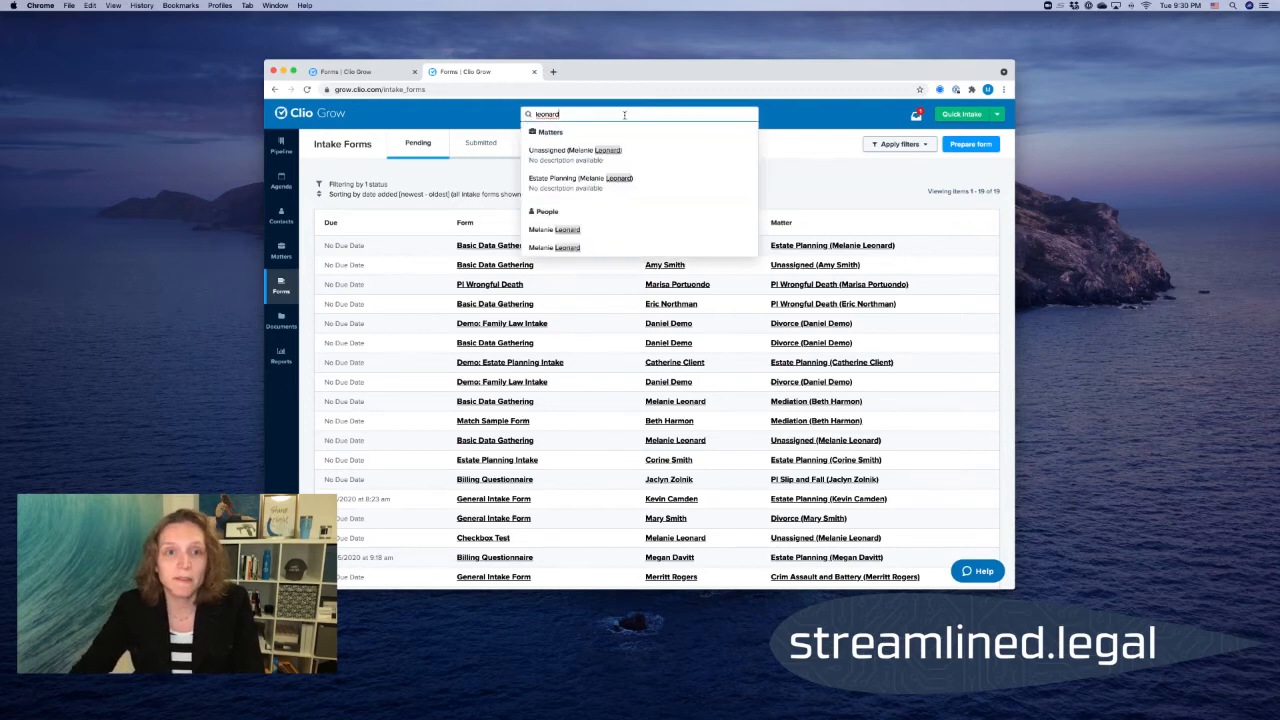
click(614, 178)
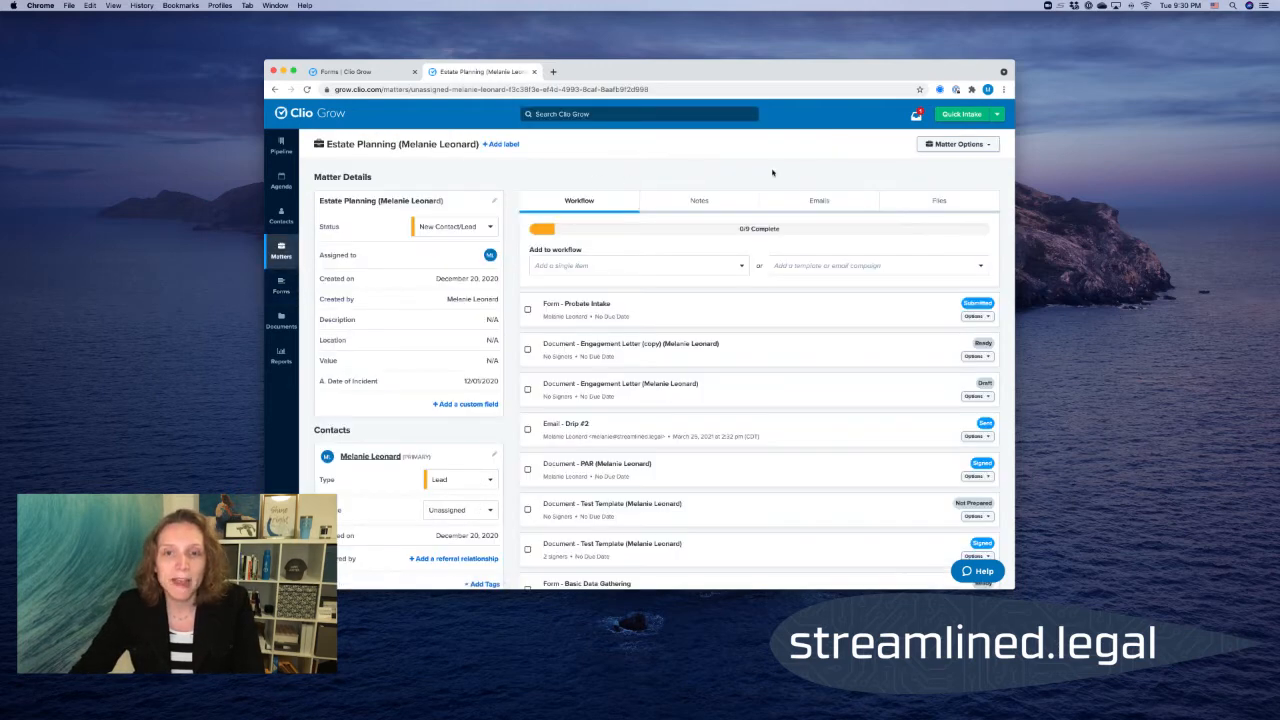
click(819, 201)
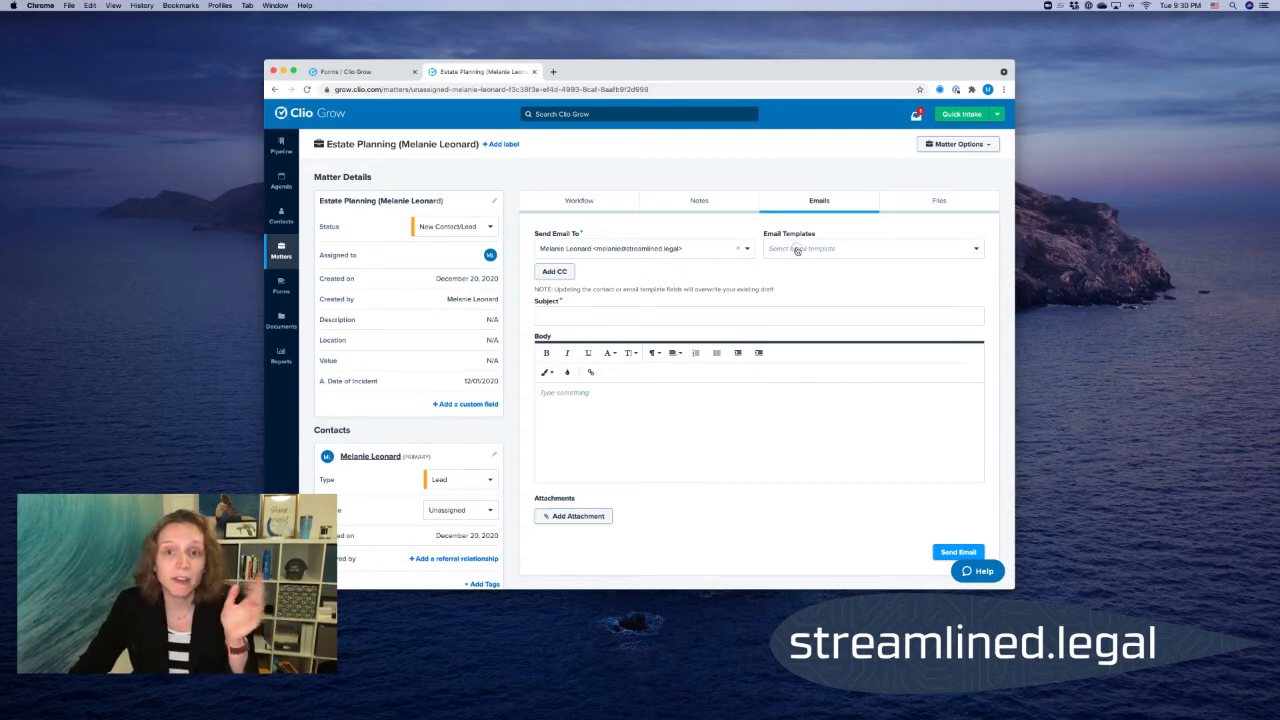
Draft the email from the Email with Form Link template, subject 'Please Complete our Form'.
click(797, 251)
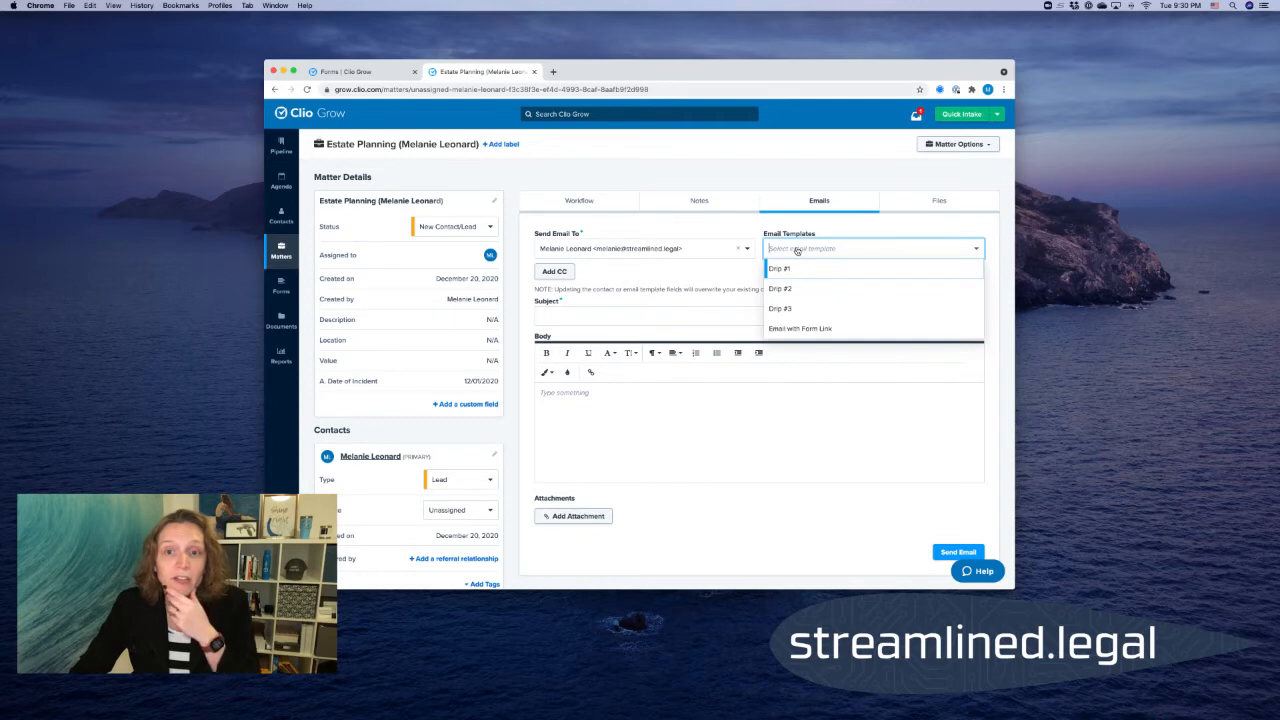
click(824, 329)
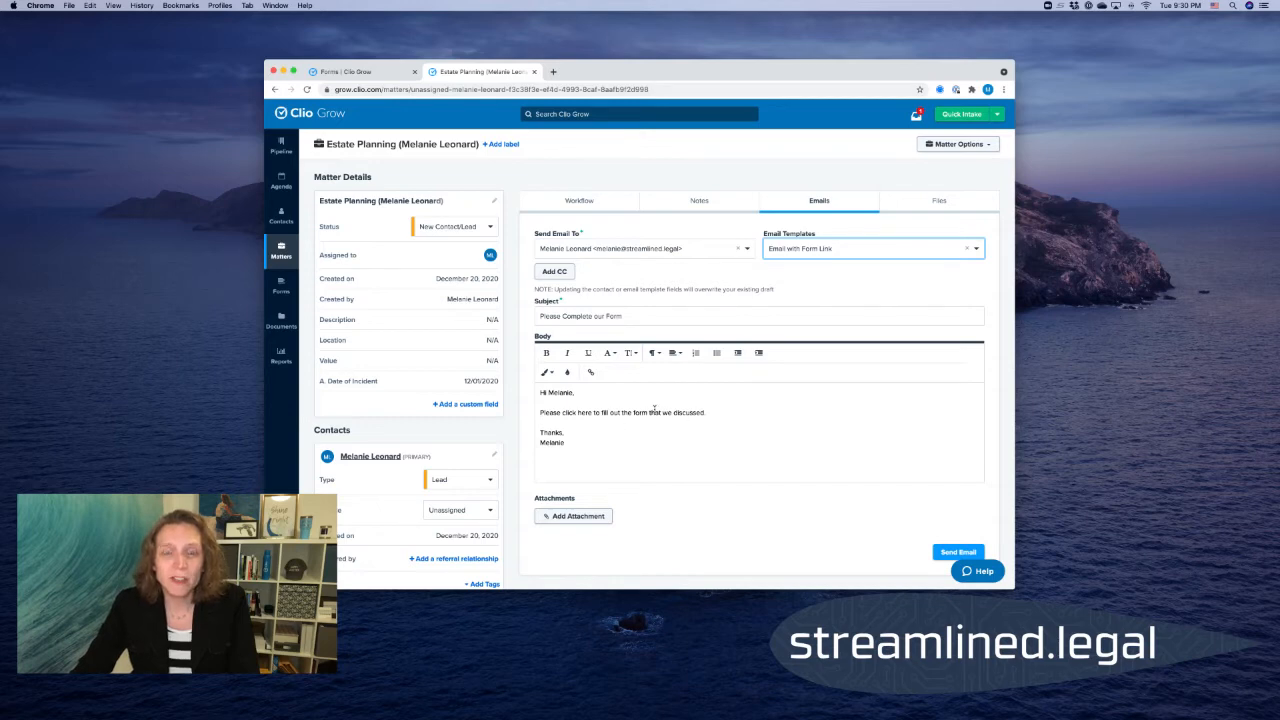
click(727, 412)
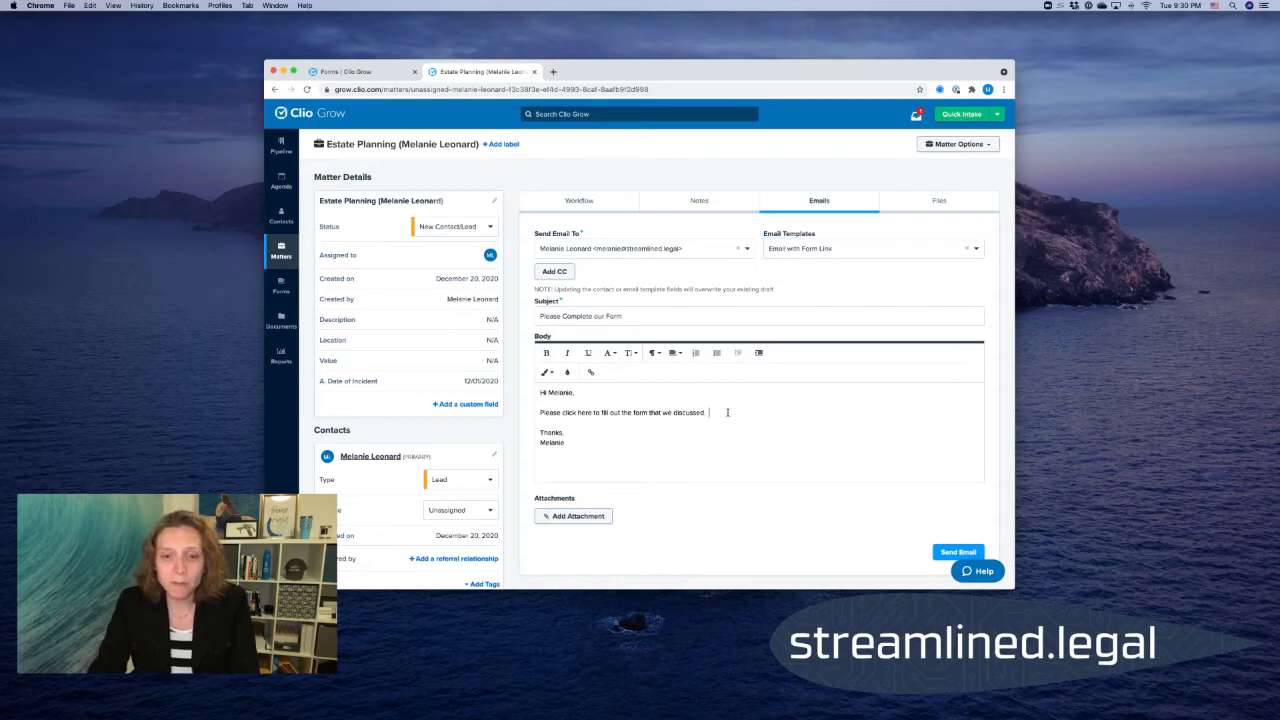
key(super+v)
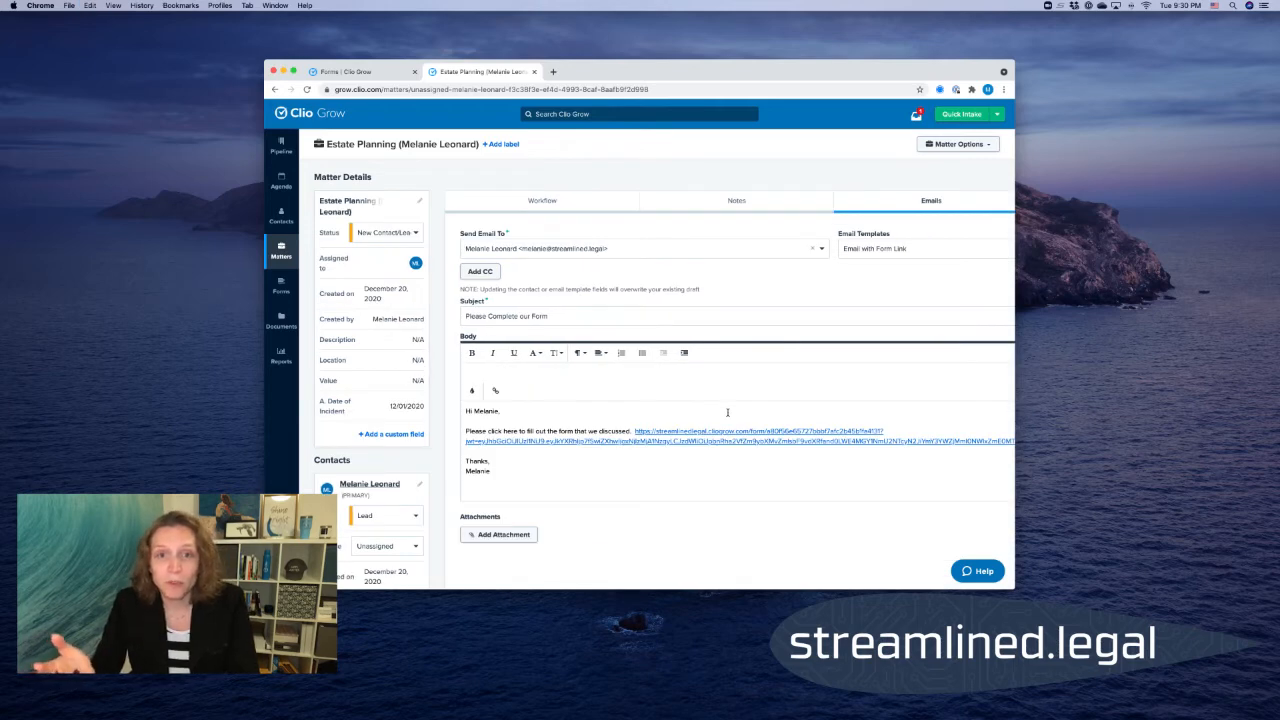
click(632, 431)
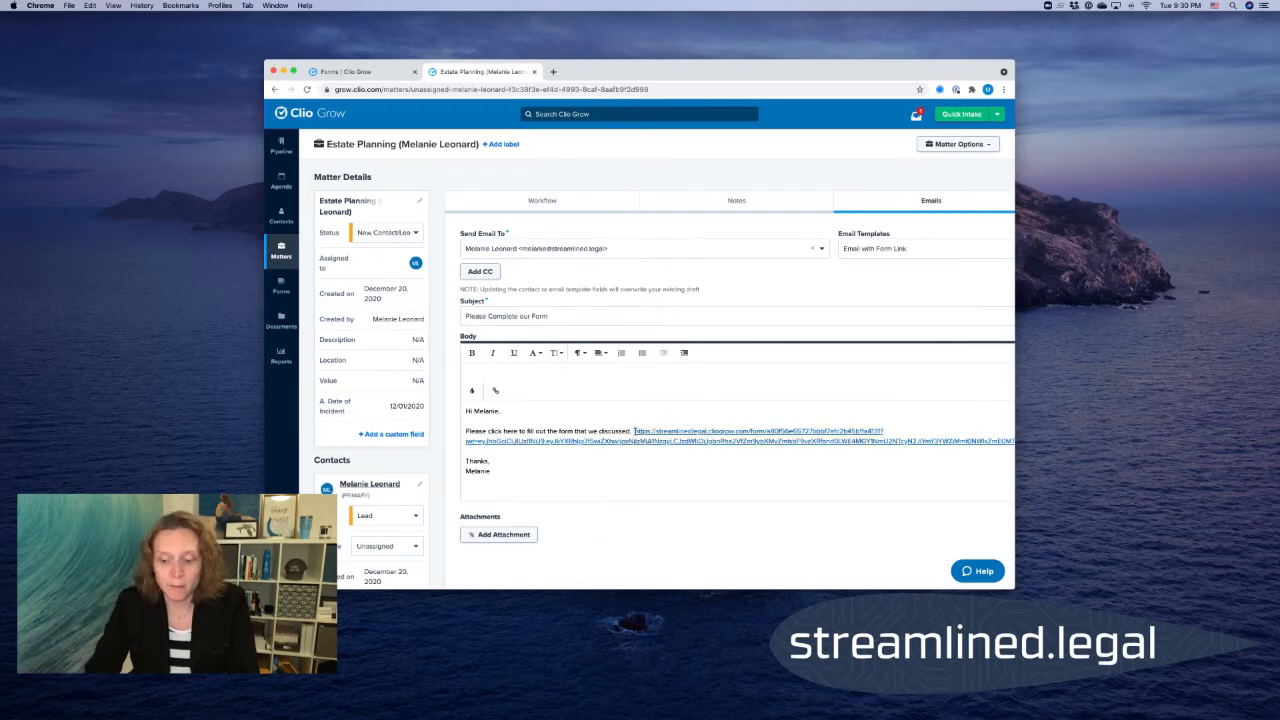
key(Return)
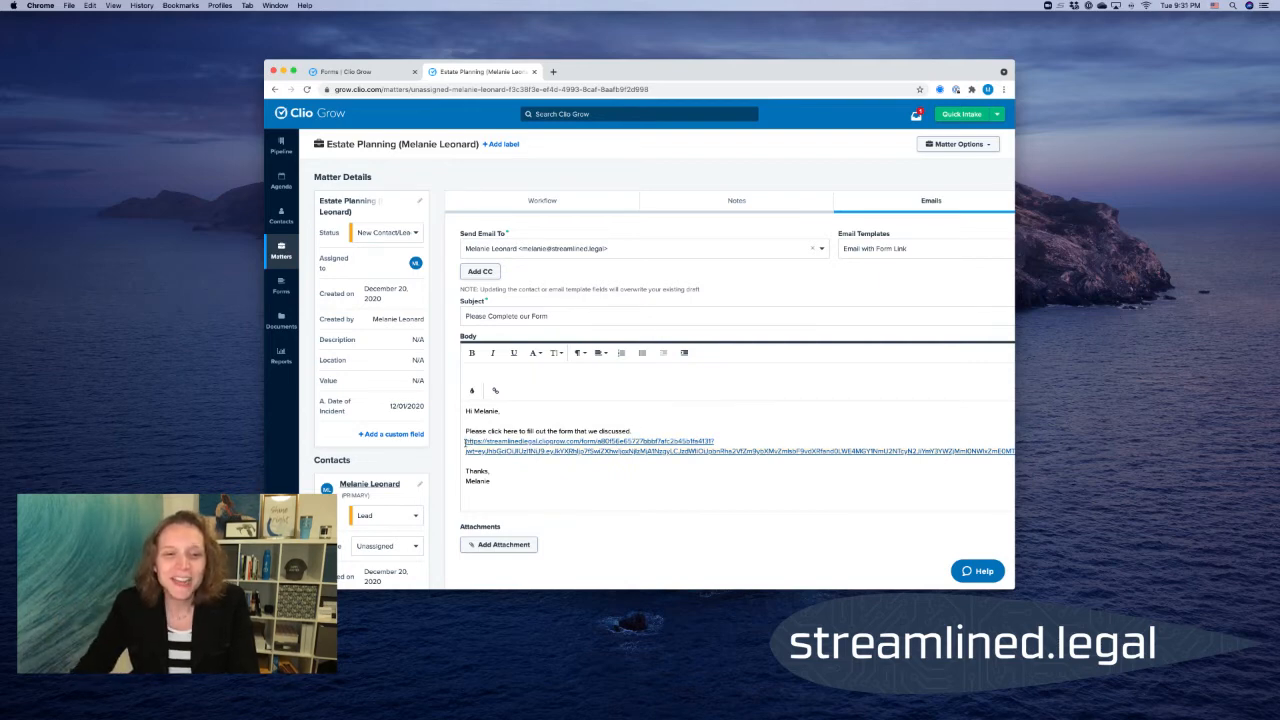
drag(464, 441, 764, 464)
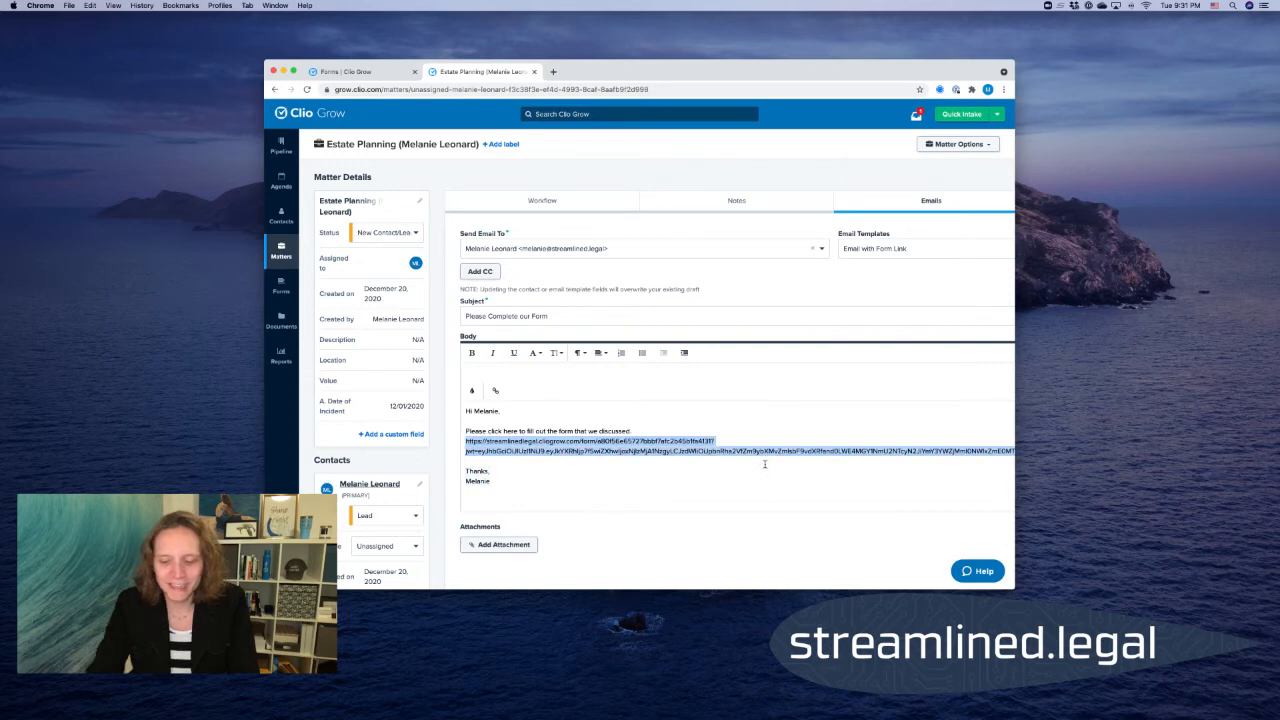
key(BackSpace)
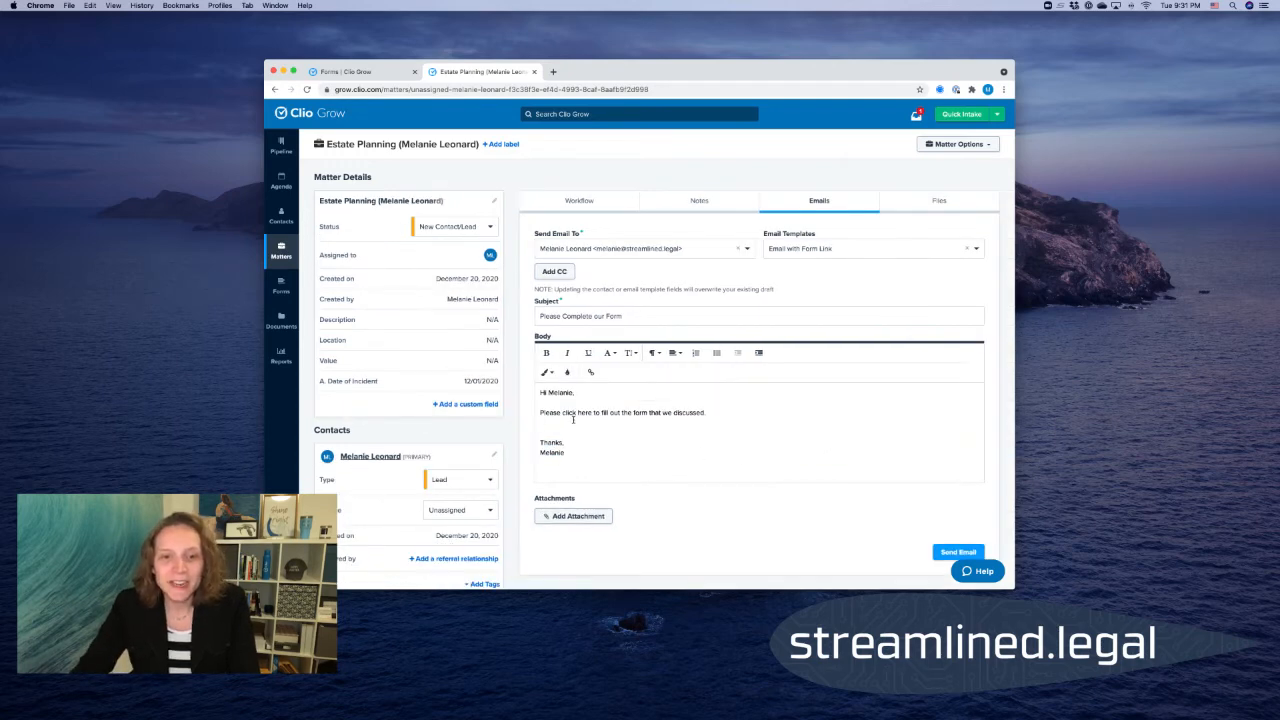
Hyperlink the words 'click here' to the copied form URL, then select the whole form sentence.
drag(562, 413, 591, 416)
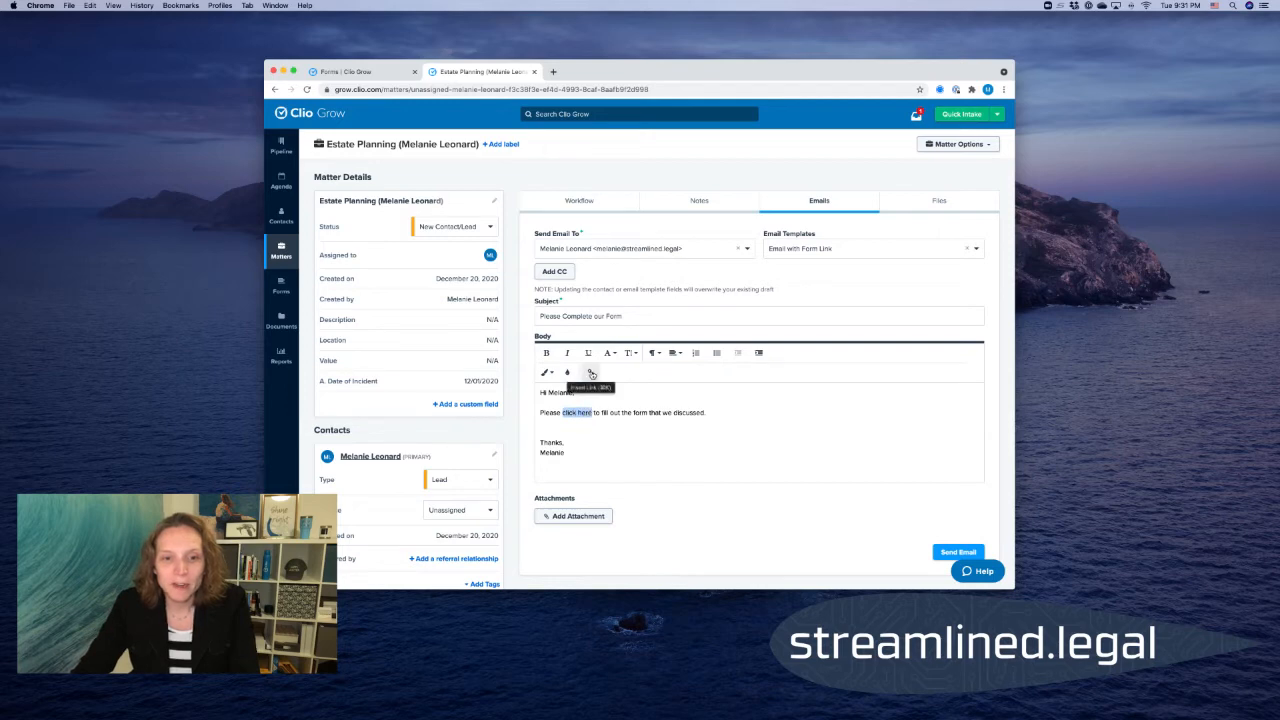
click(591, 374)
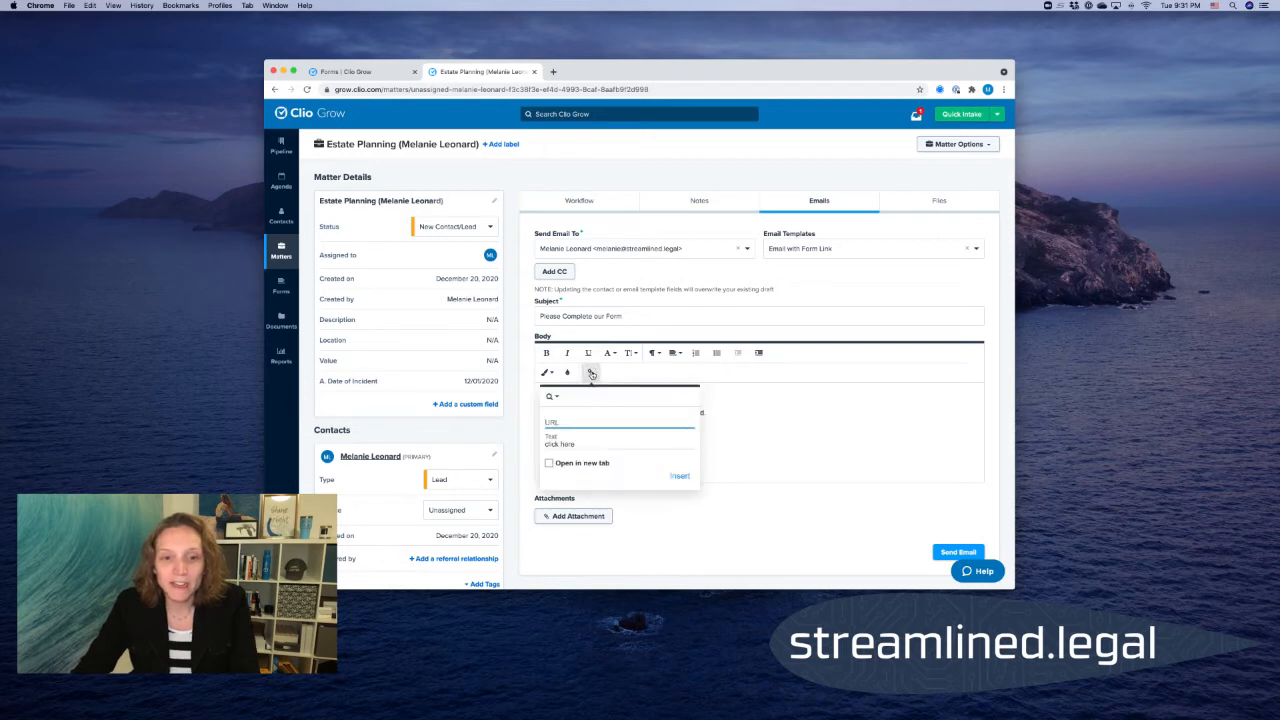
key(super+v)
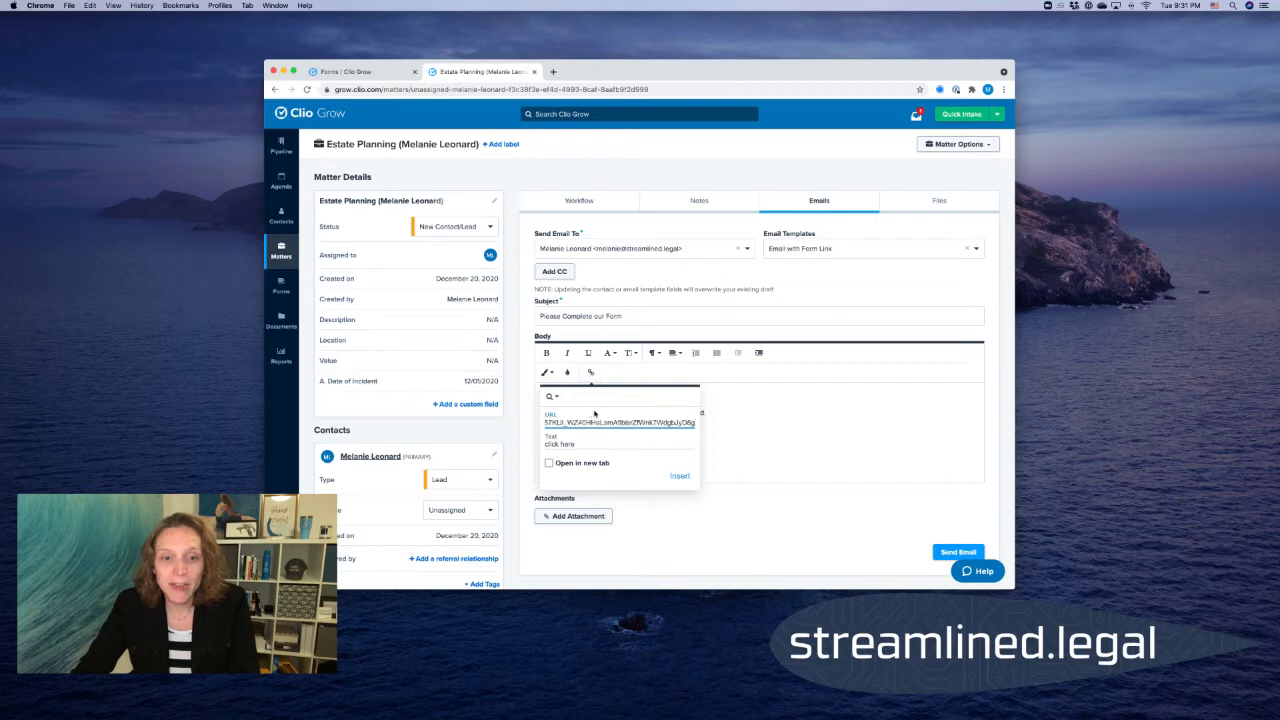
click(679, 477)
click(674, 450)
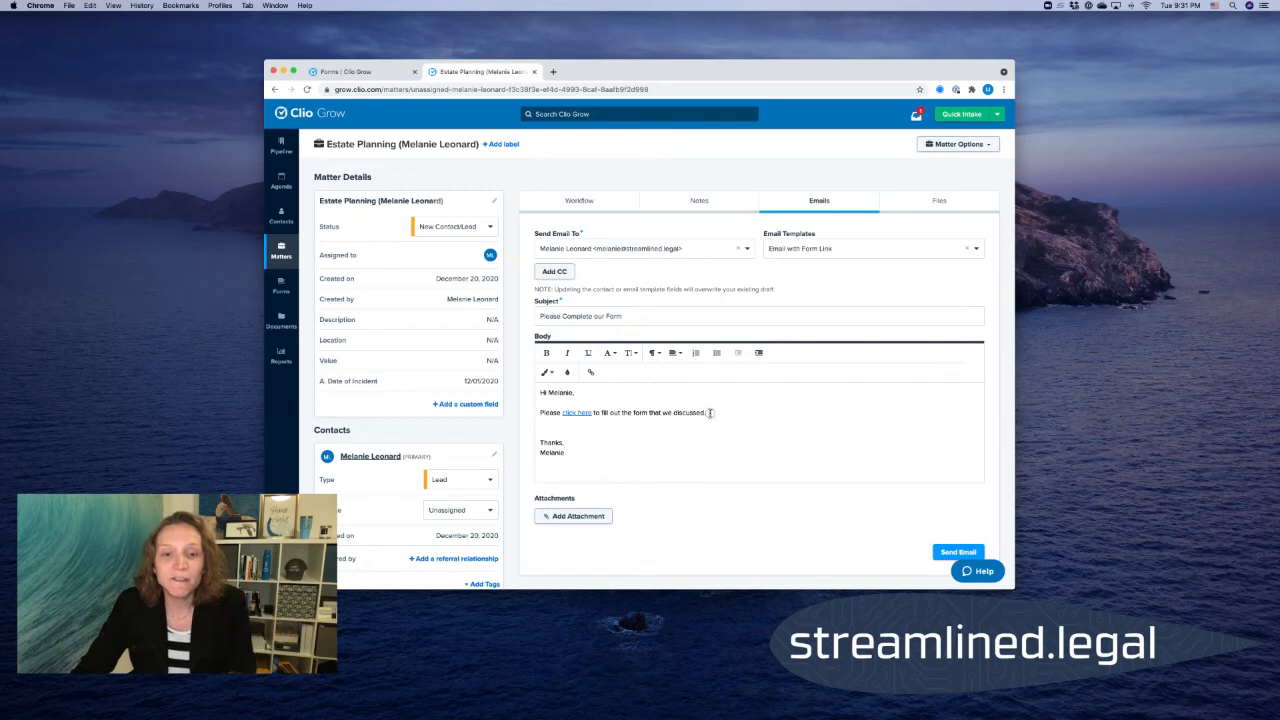
drag(708, 412, 536, 413)
key(super+c)
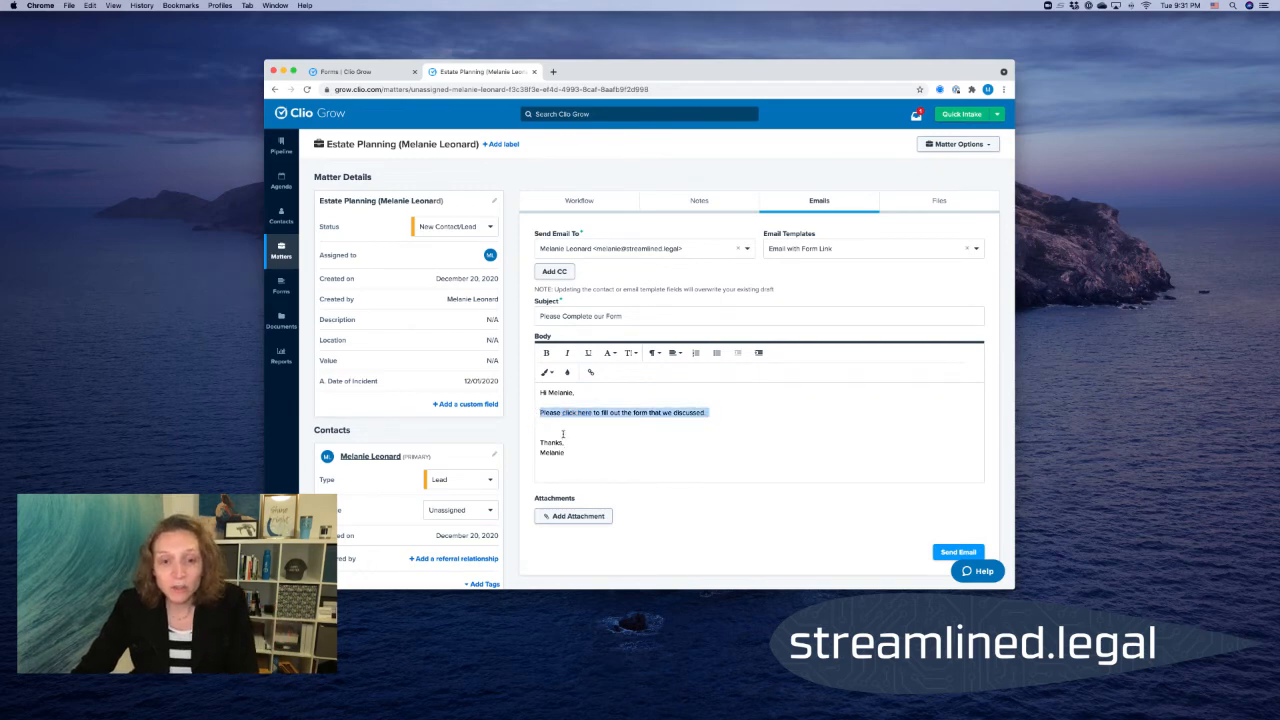
Add a second line reading 'Please click here to sign the document that we discussed.'.
click(562, 430)
key(Return)
key(super+v)
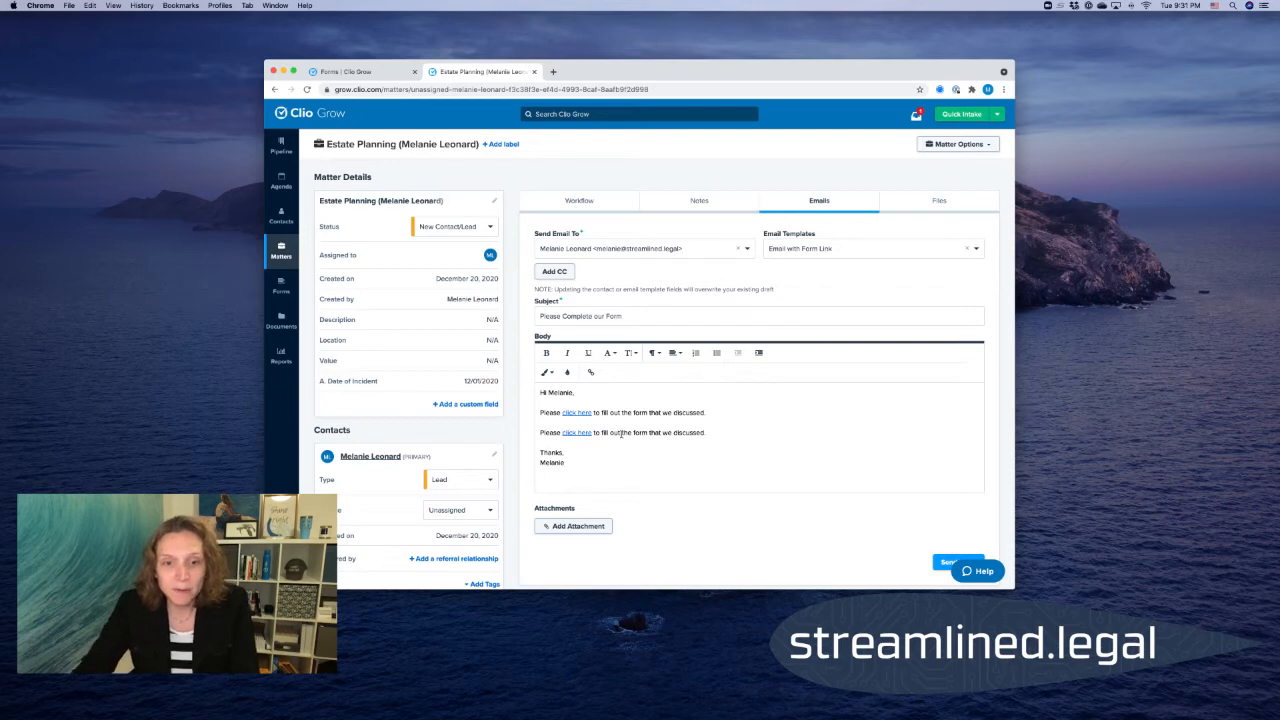
drag(602, 432, 647, 432)
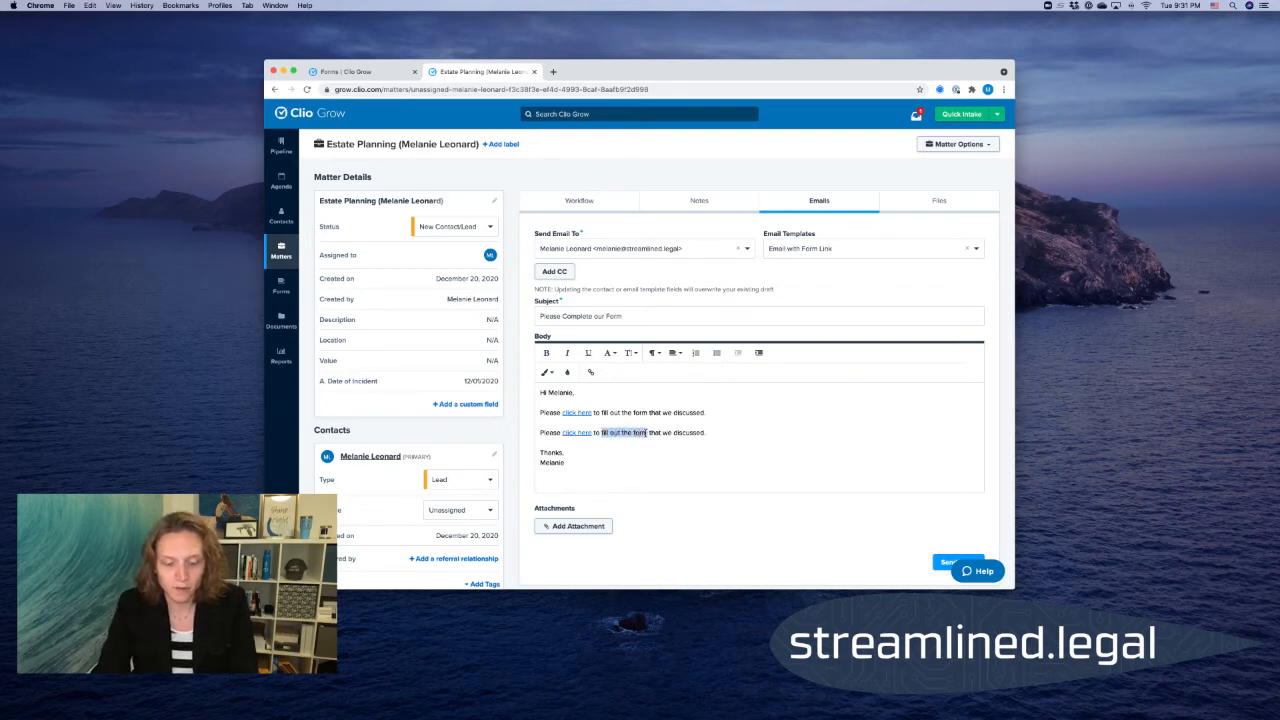
text(sign the d)
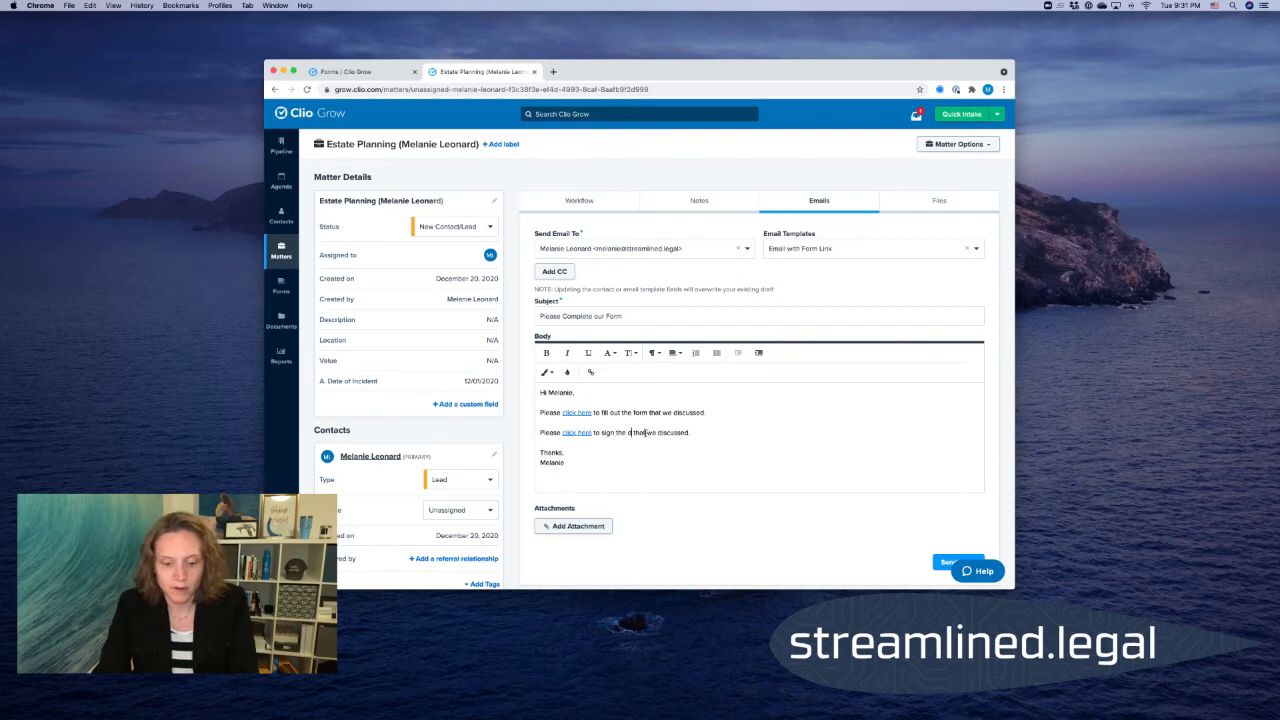
text(ocument)
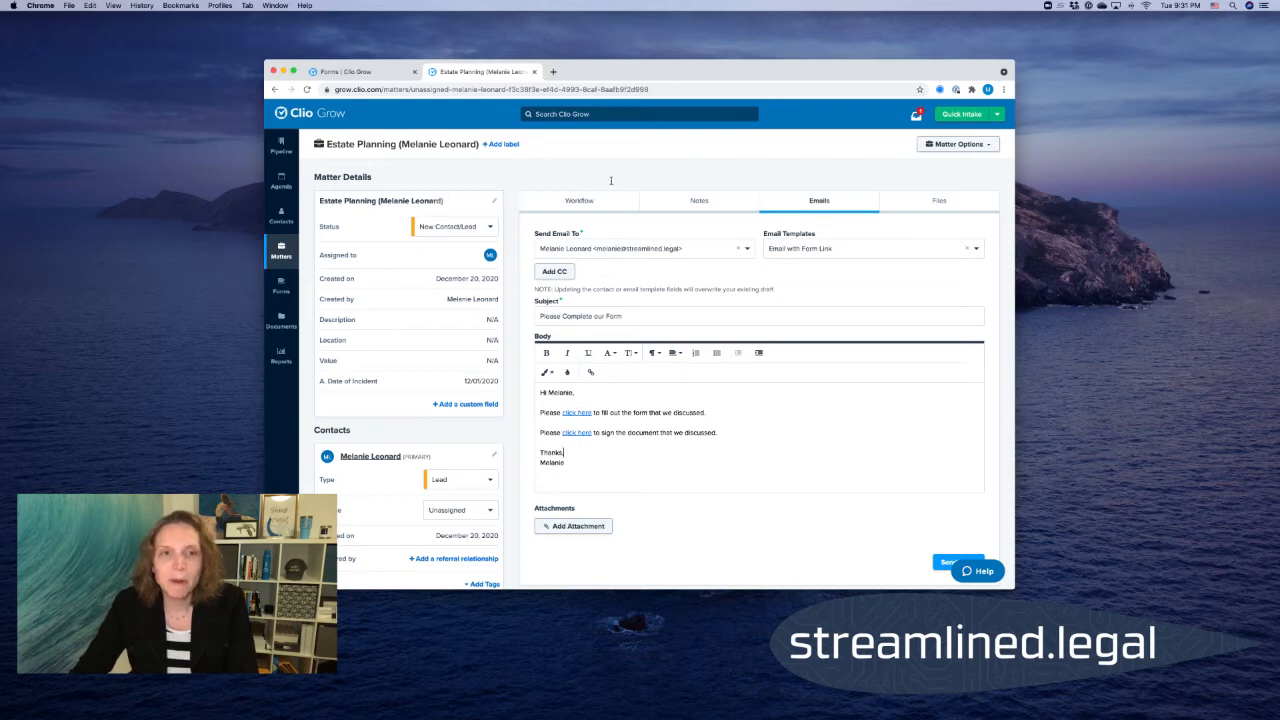
click(365, 72)
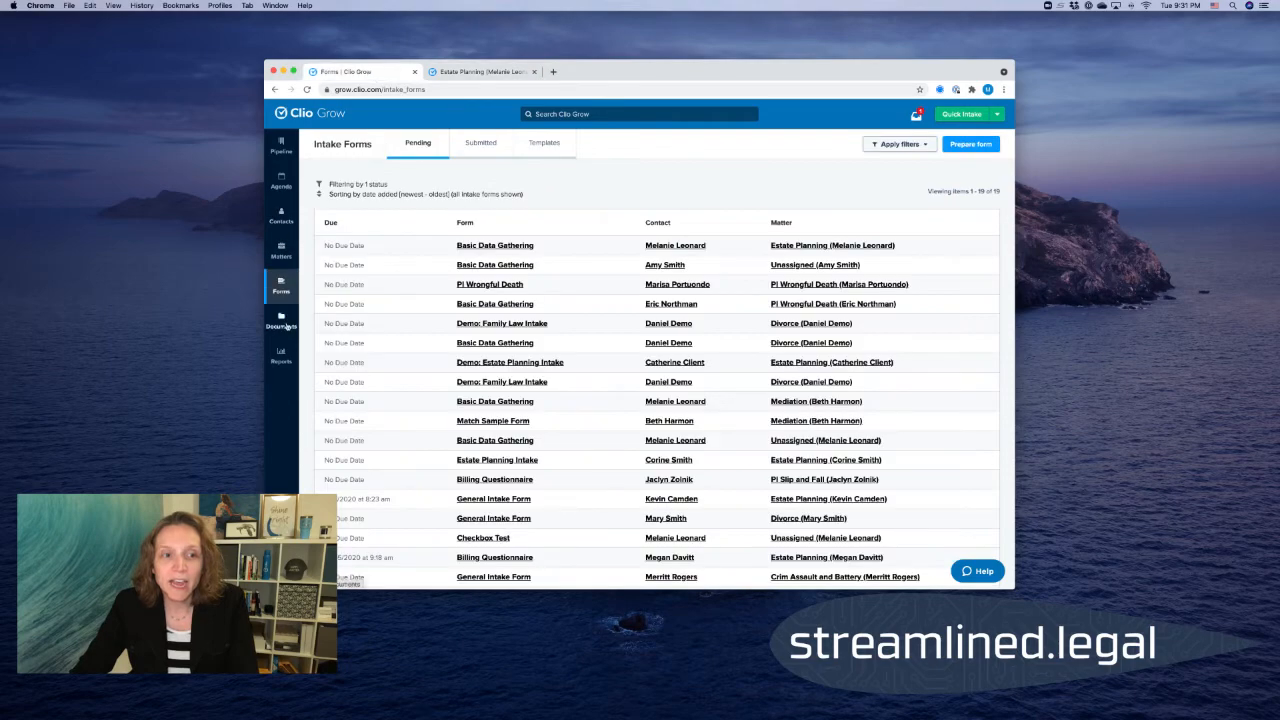
Copy the first signer URL from the Divorce Retainer Agreement Sample document and return to the email draft.
click(282, 322)
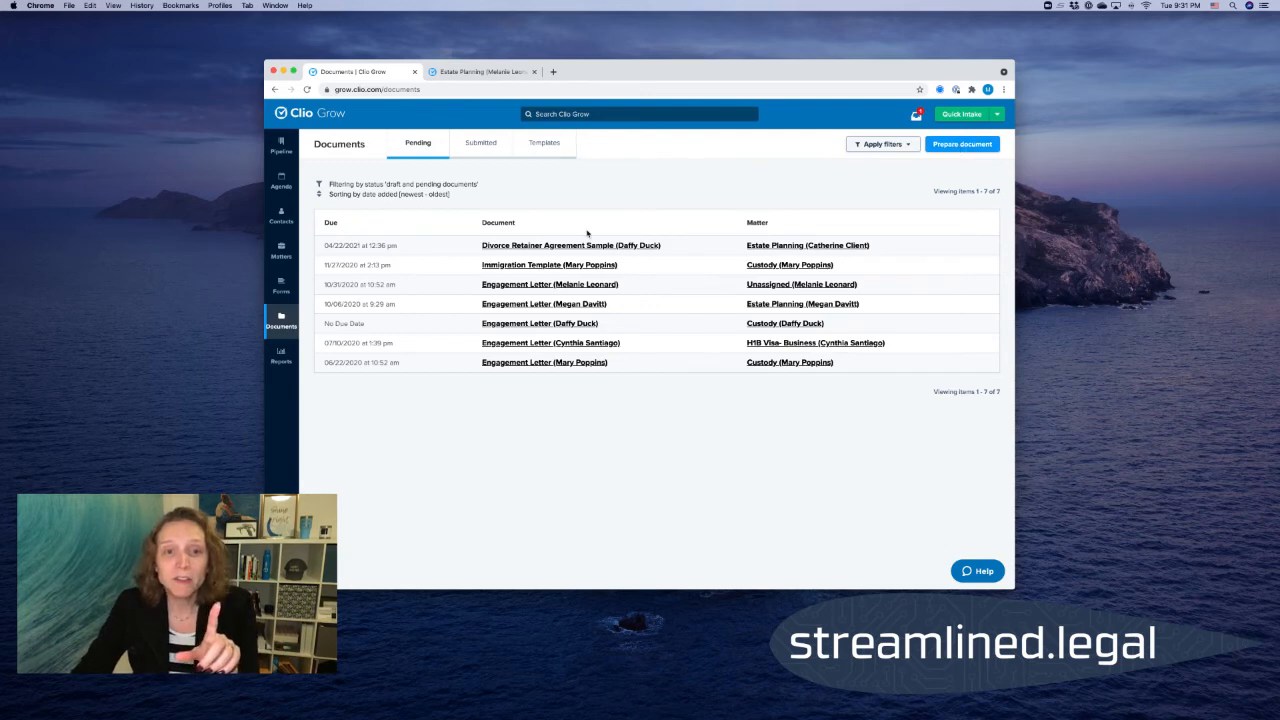
click(514, 245)
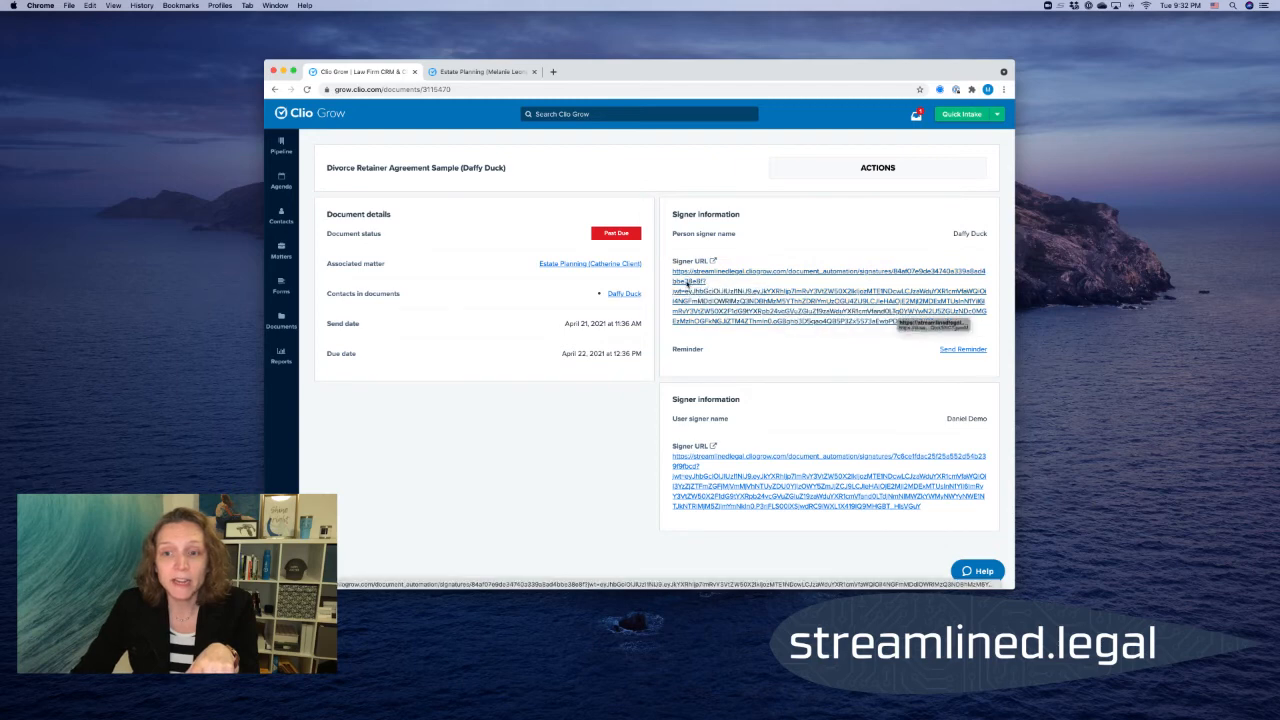
drag(671, 272, 958, 322)
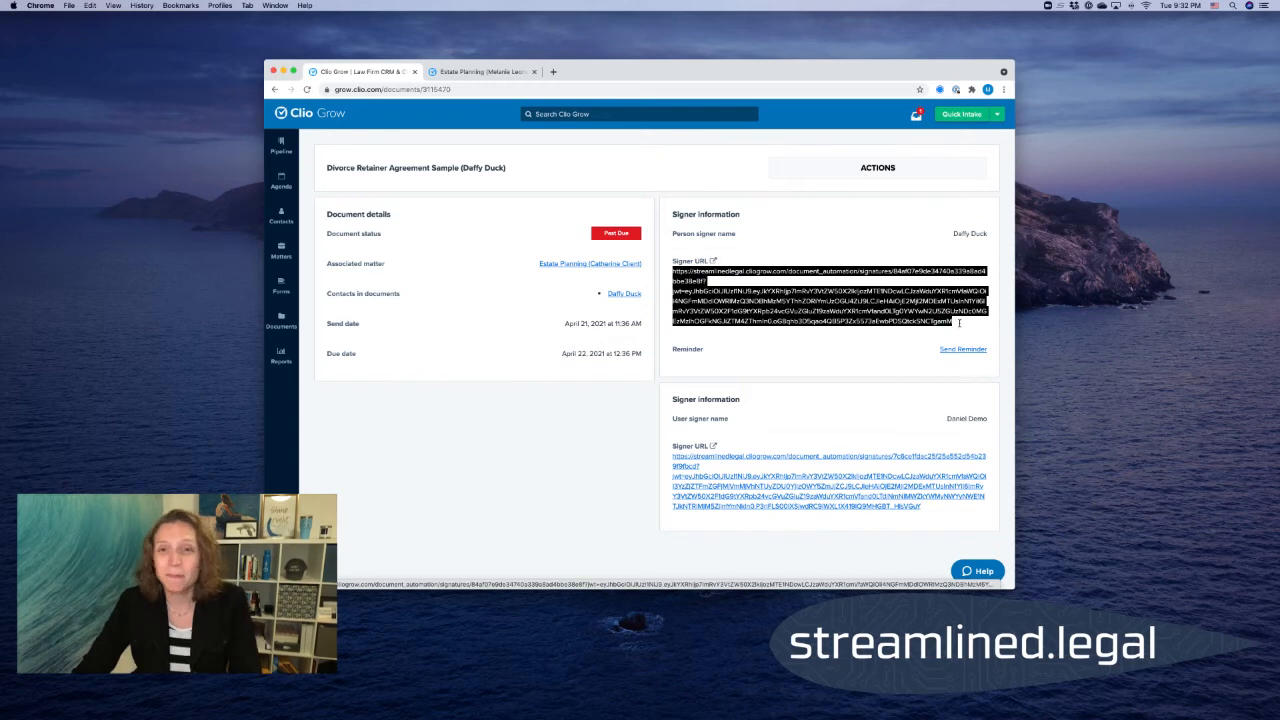
key(ctrl+Tab)
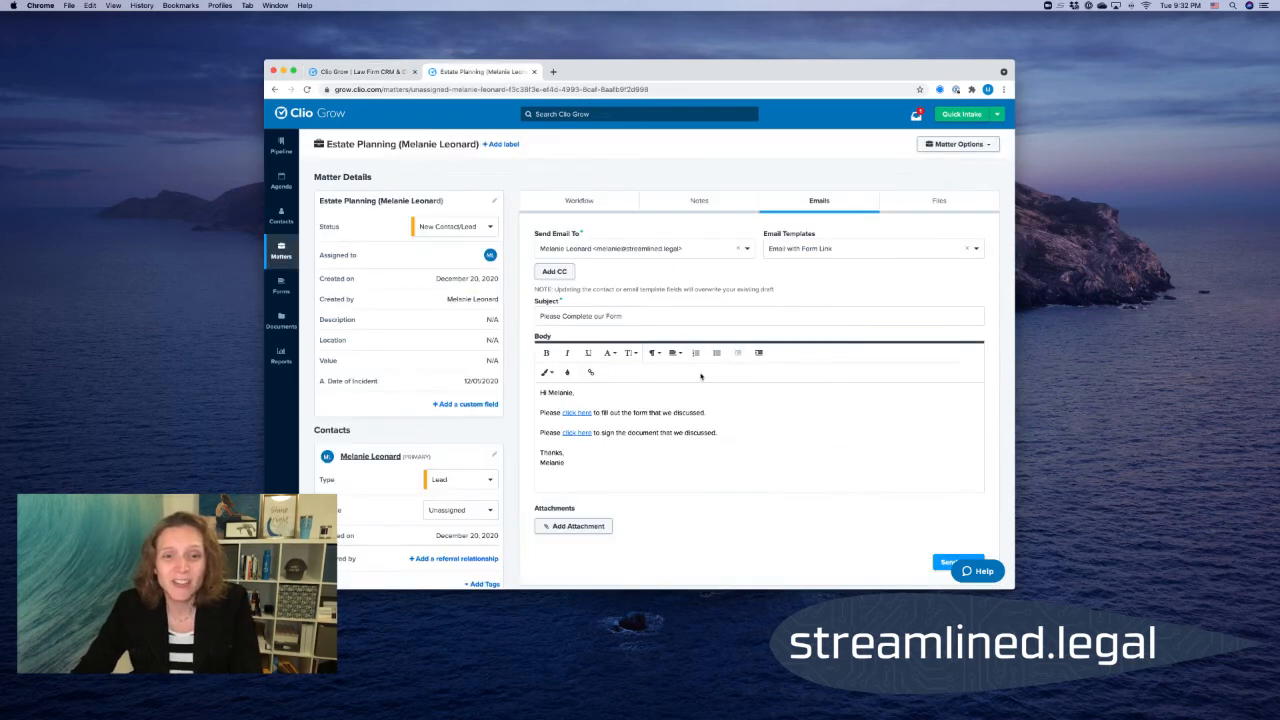
Relink the second 'click here' from the form URL to the Divorce Retainer Agreement signer URL.
click(575, 432)
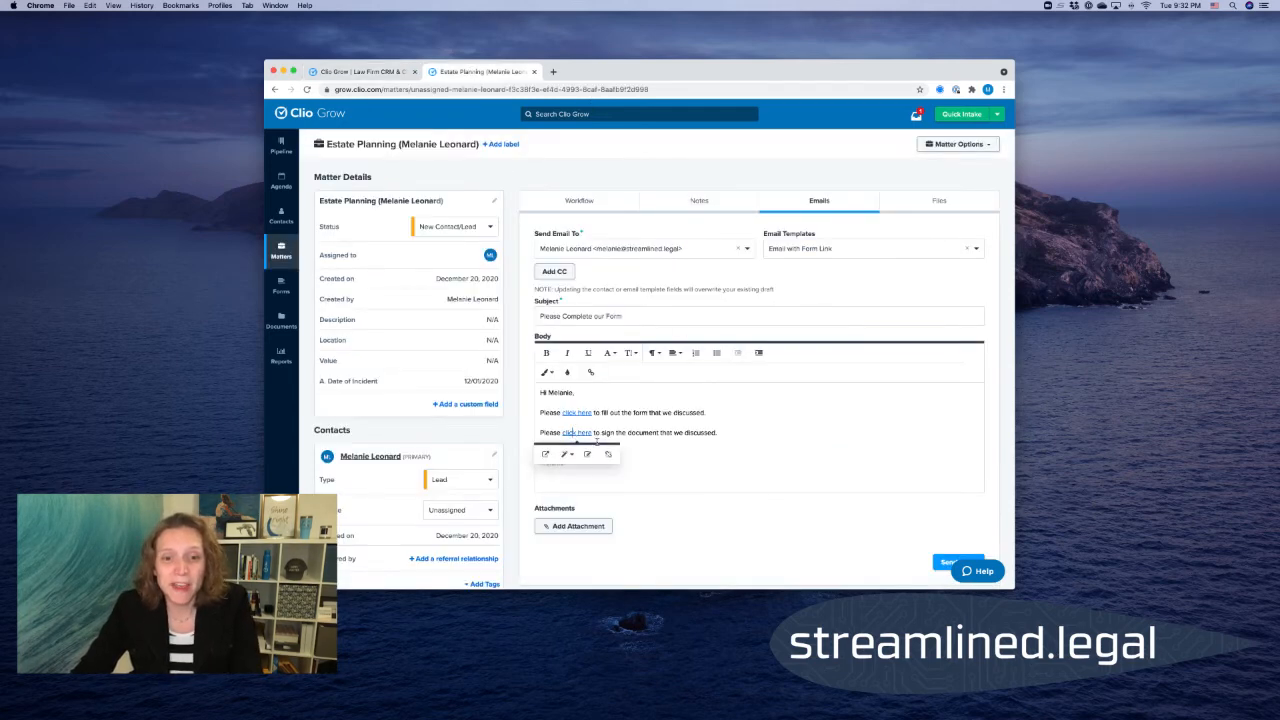
click(607, 454)
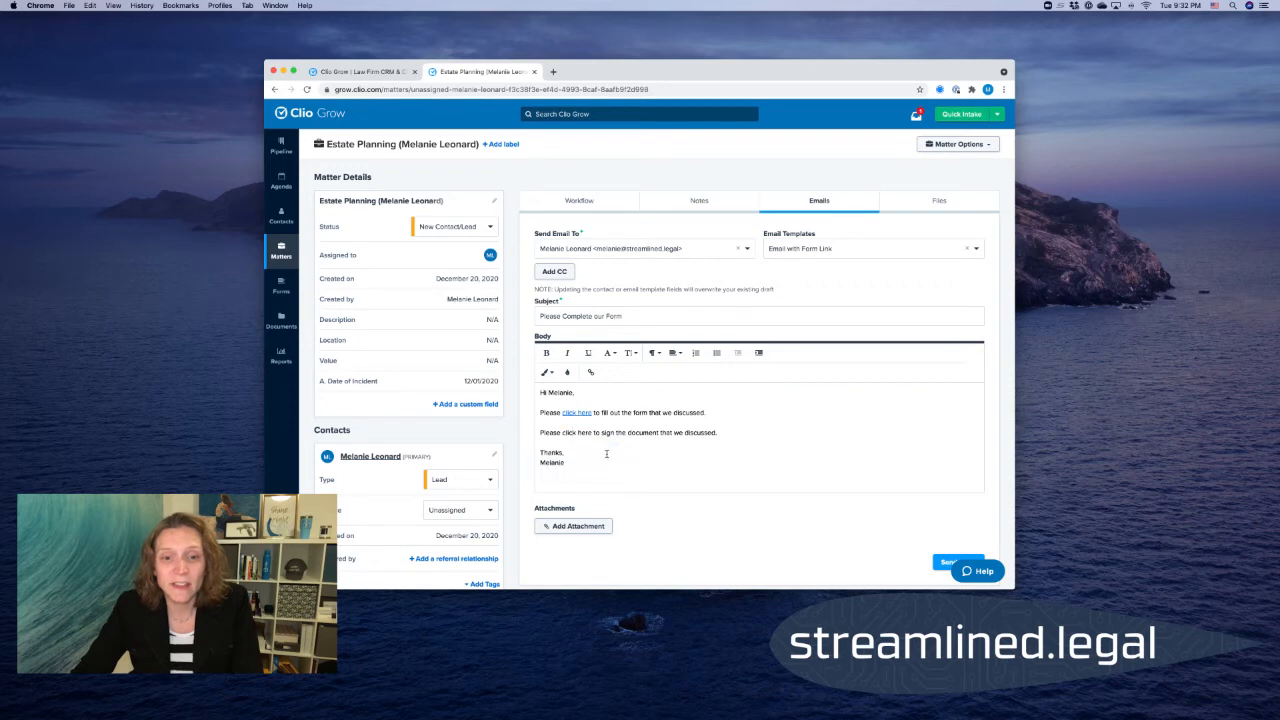
drag(562, 432, 592, 433)
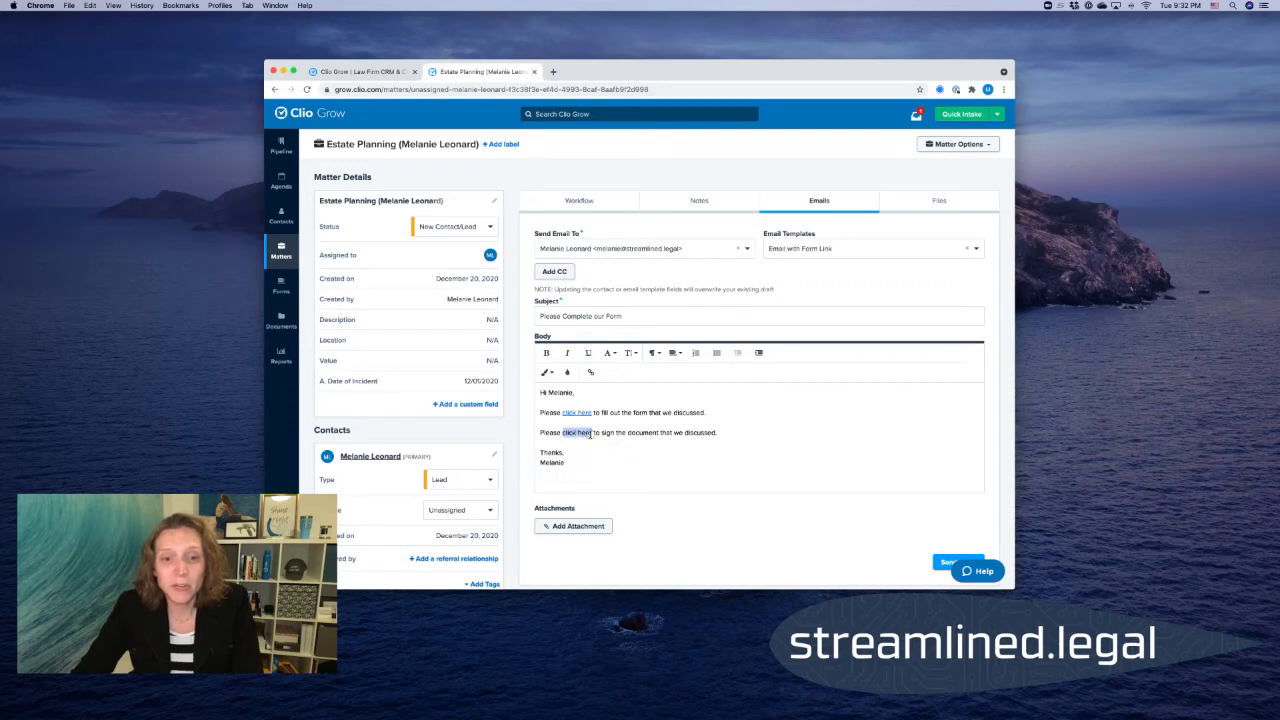
click(591, 371)
key(super+v)
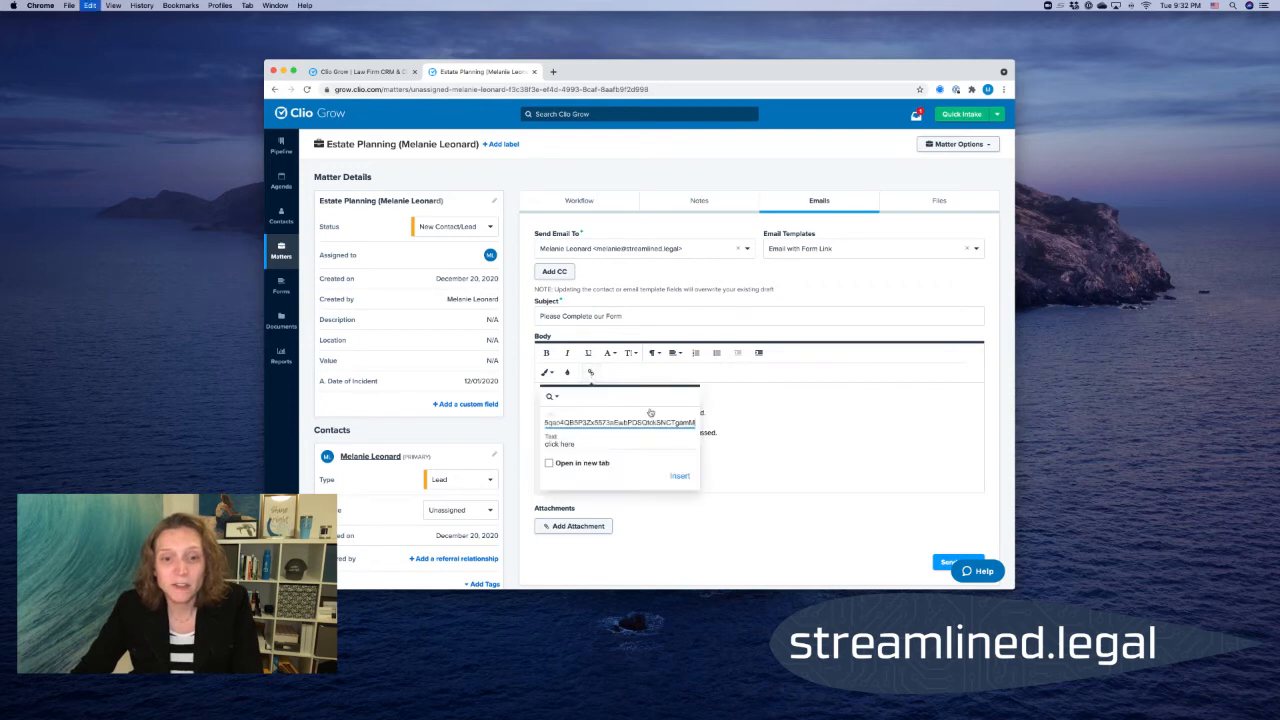
click(679, 475)
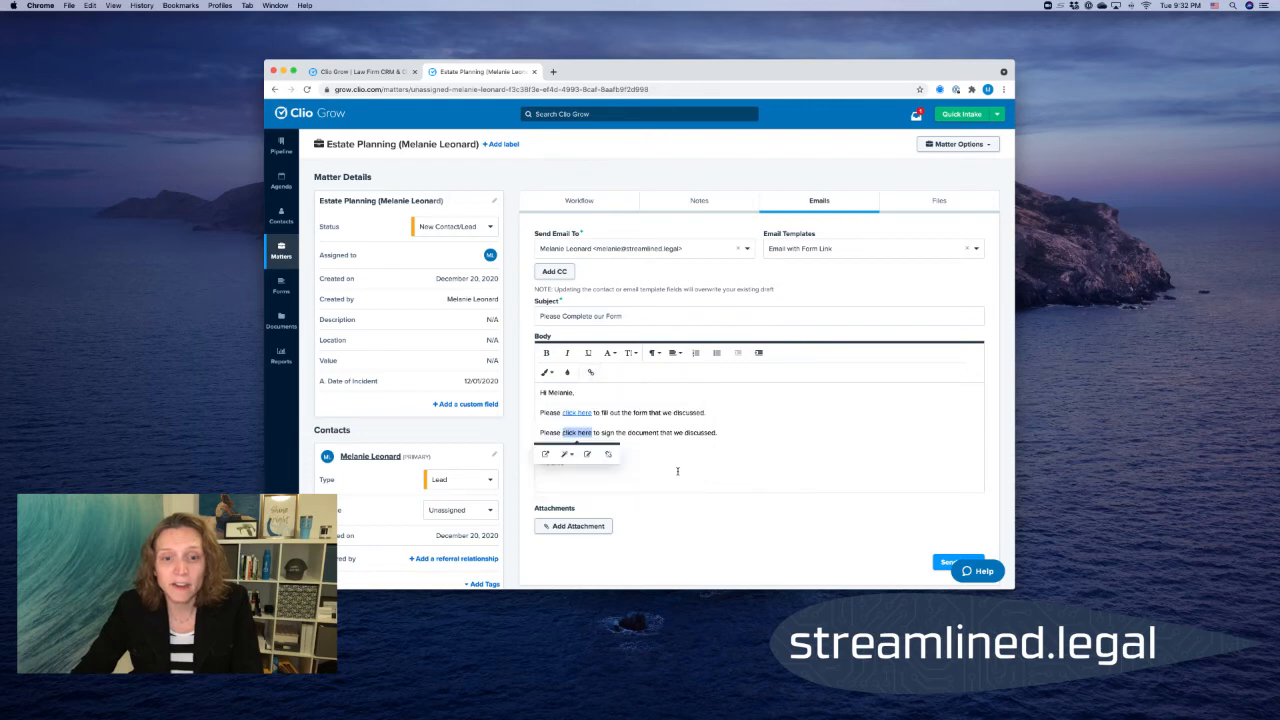
click(677, 471)
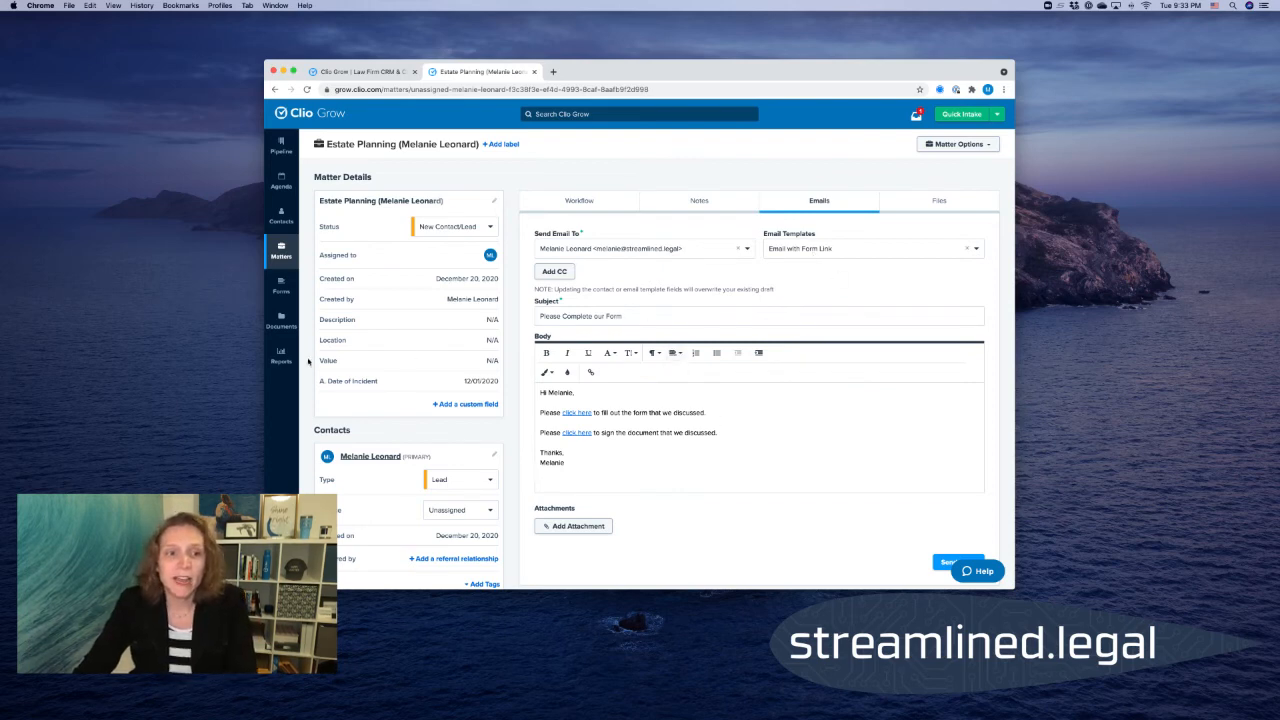
Review Other Email Templates in Settings, then open the Divorce Retainer Agreement Sample document.
click(358, 71)
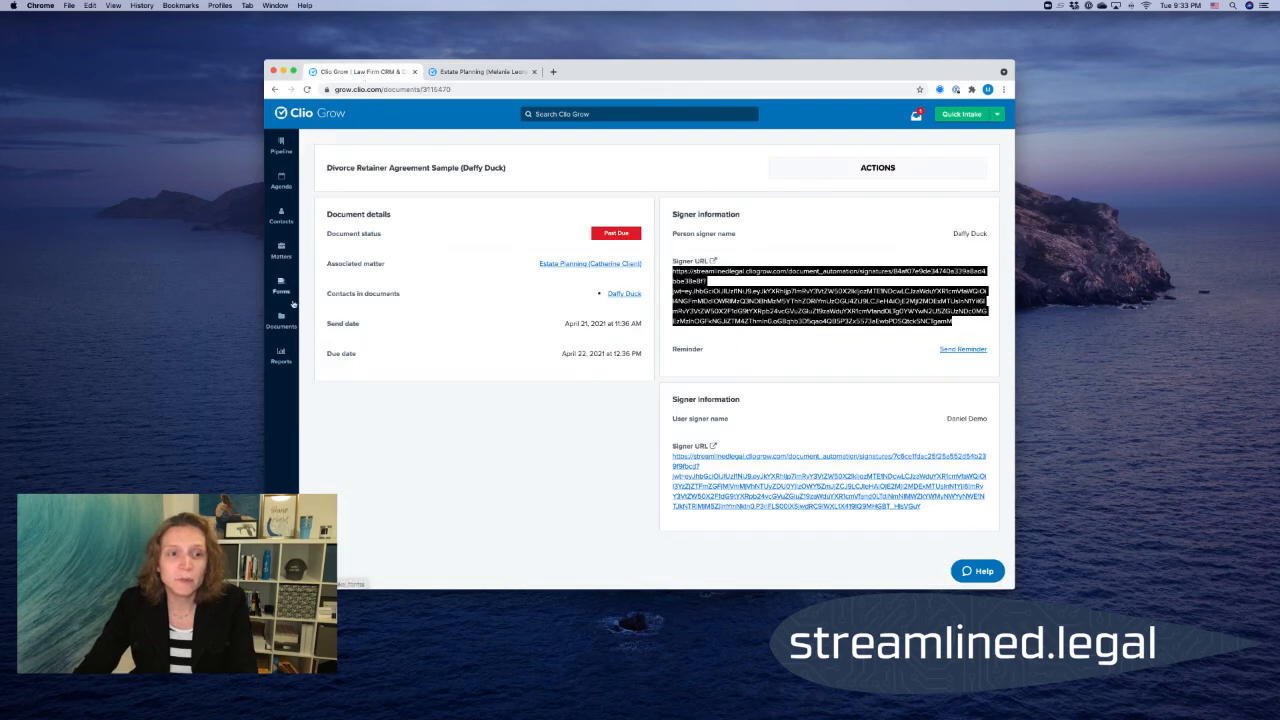
click(281, 567)
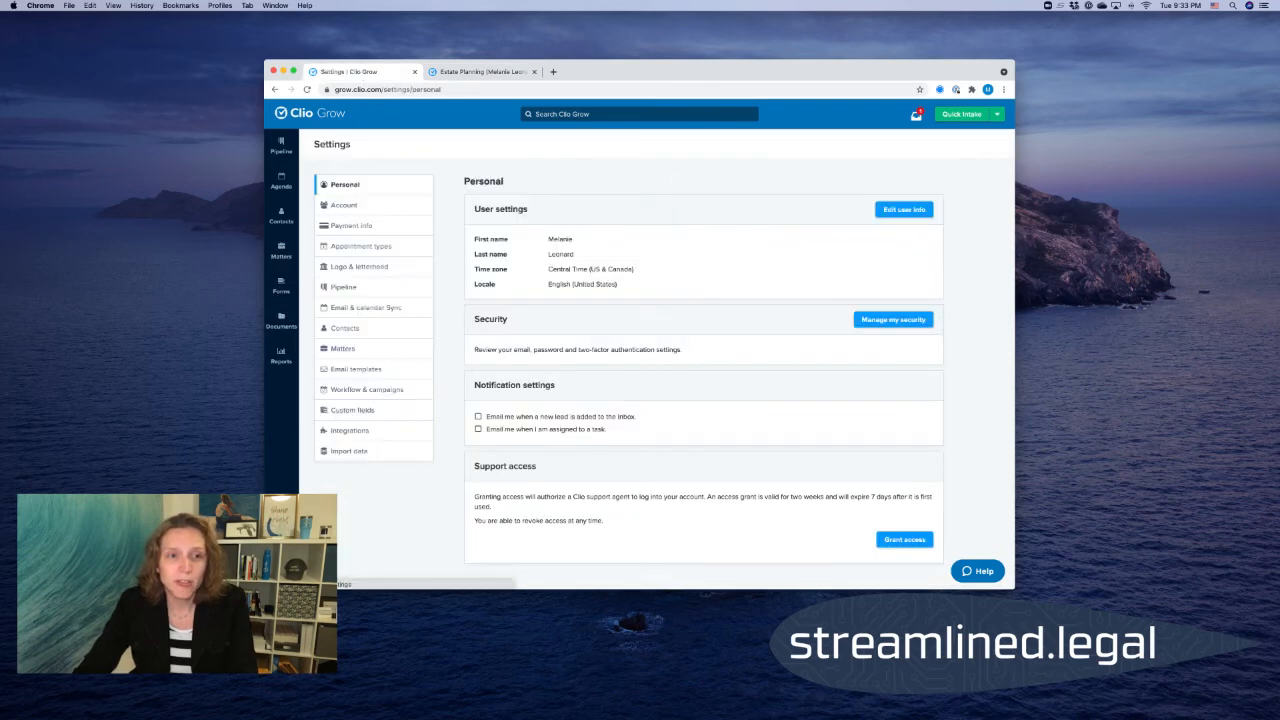
click(355, 368)
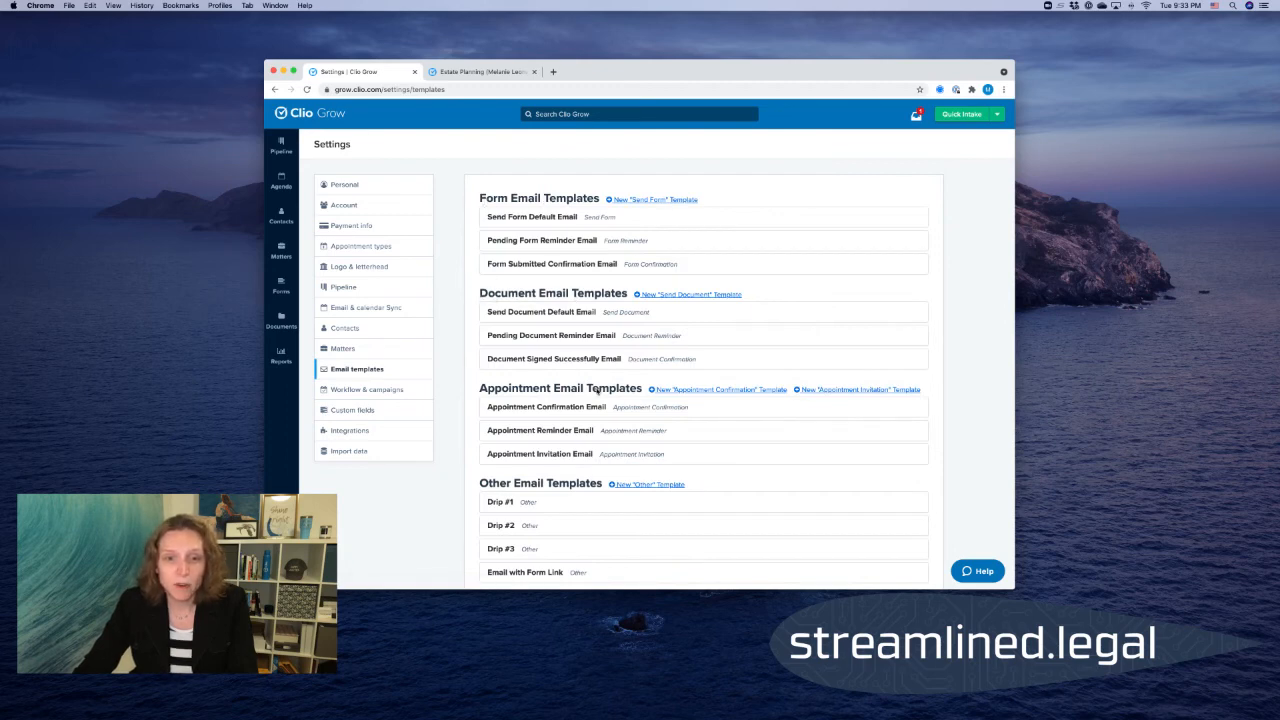
scroll(600, 389, down, 3)
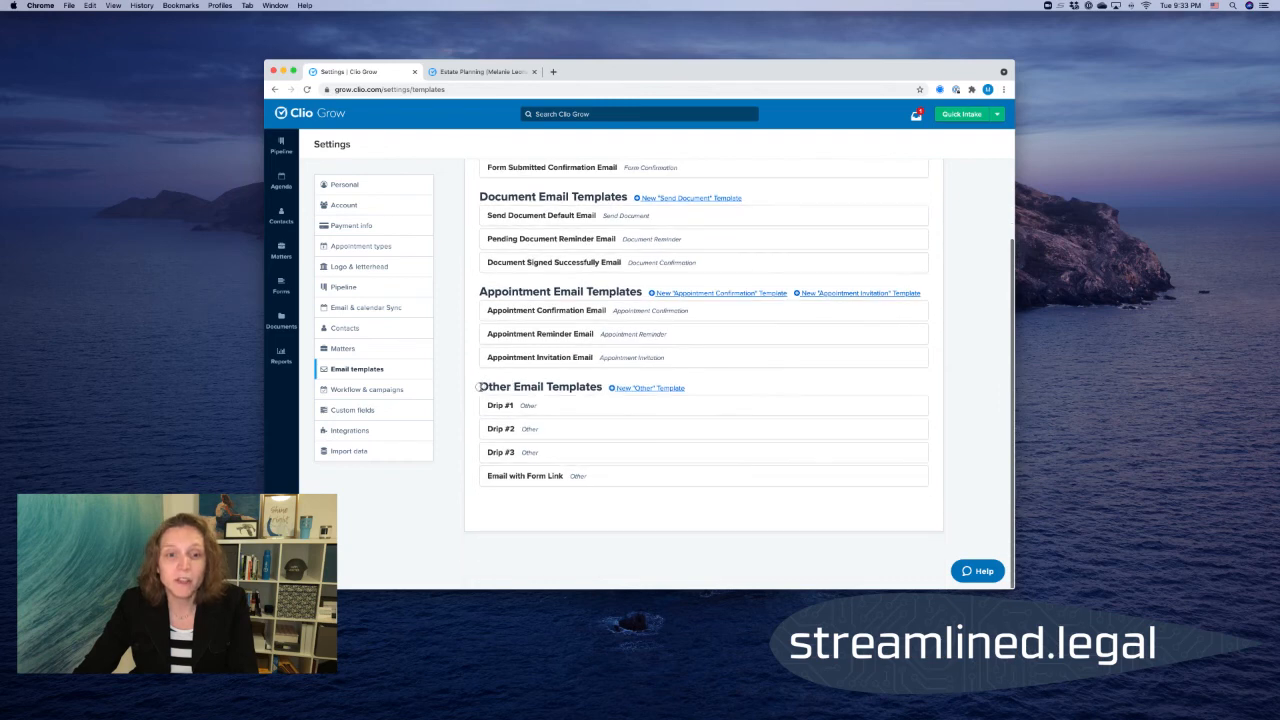
drag(479, 386, 601, 386)
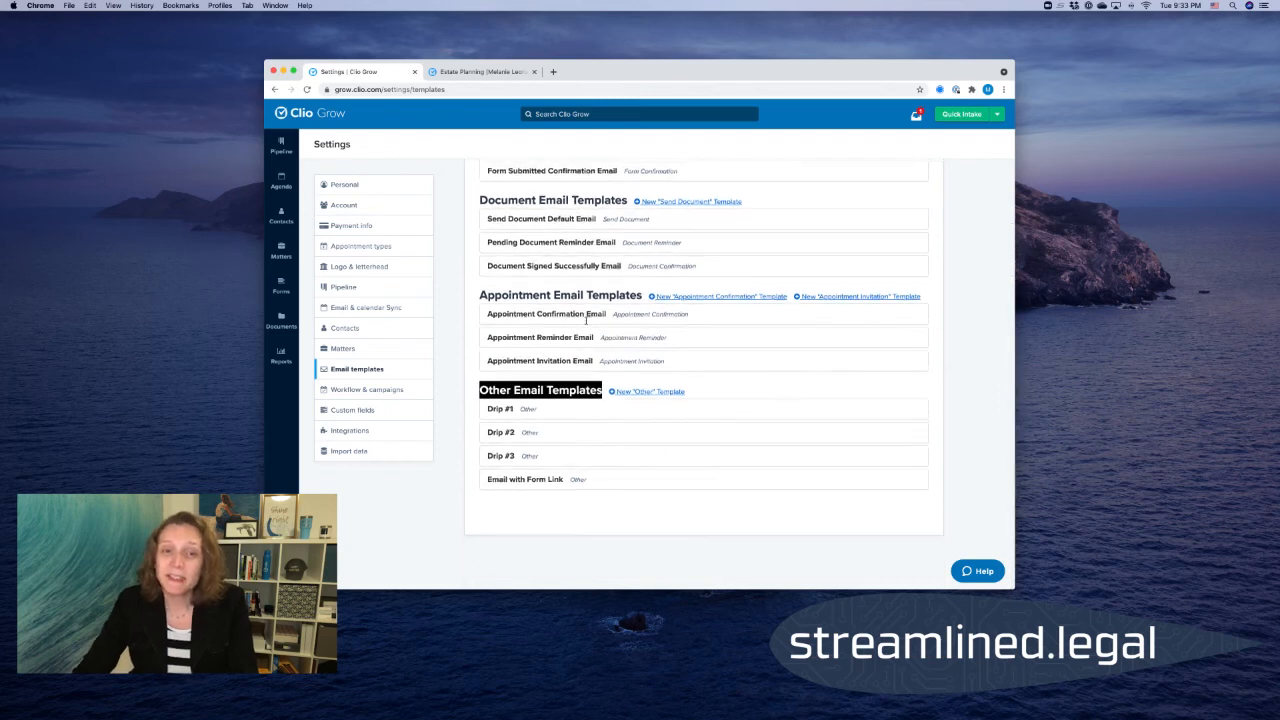
scroll(587, 323, up, 3)
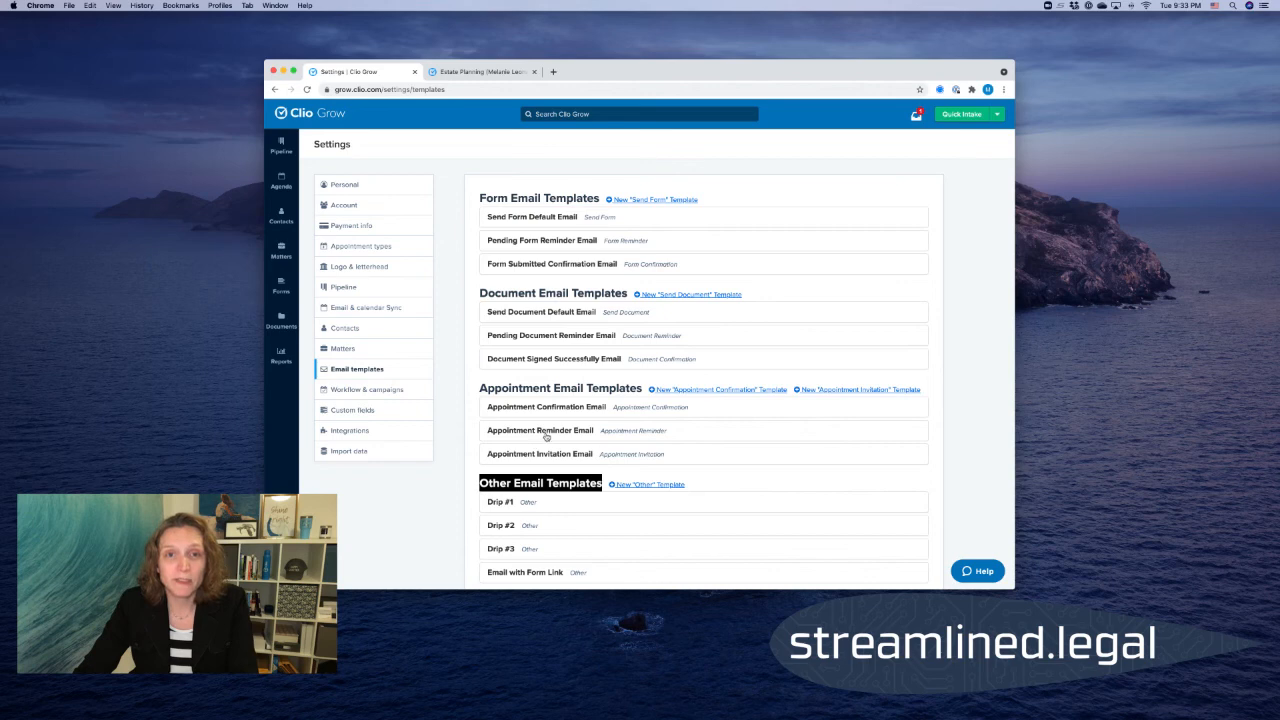
scroll(546, 437, down, 2)
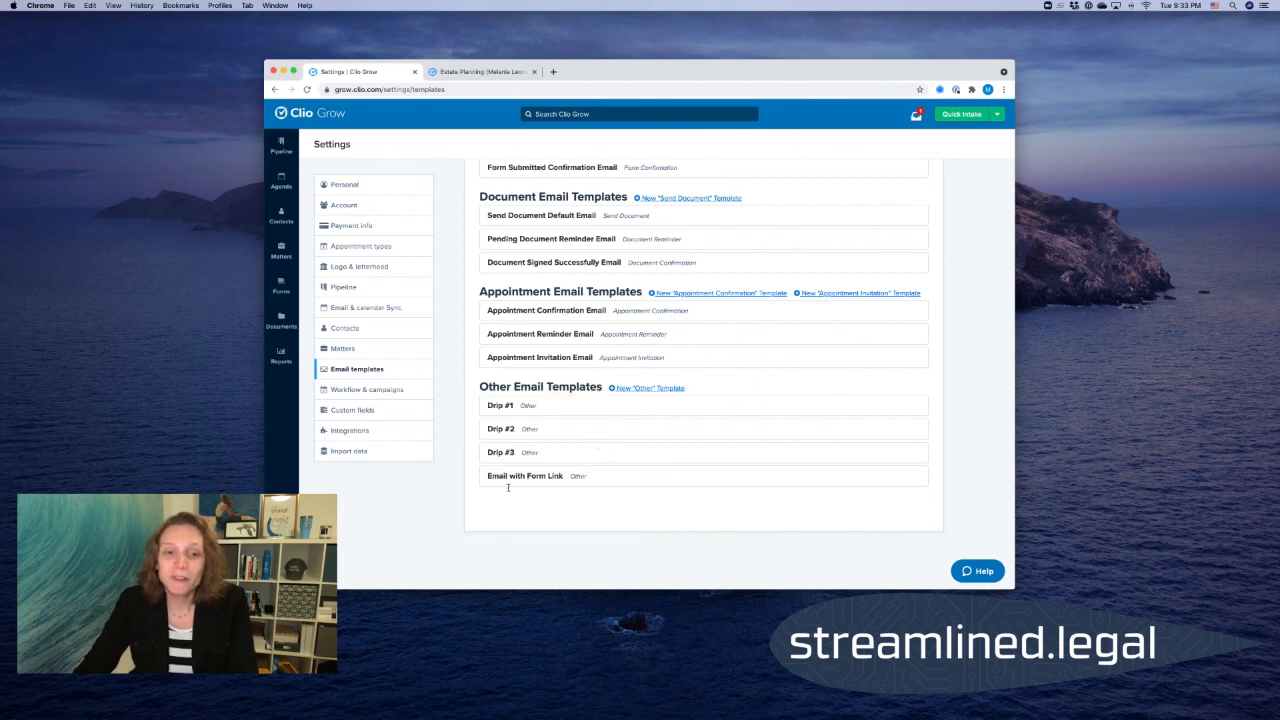
click(281, 320)
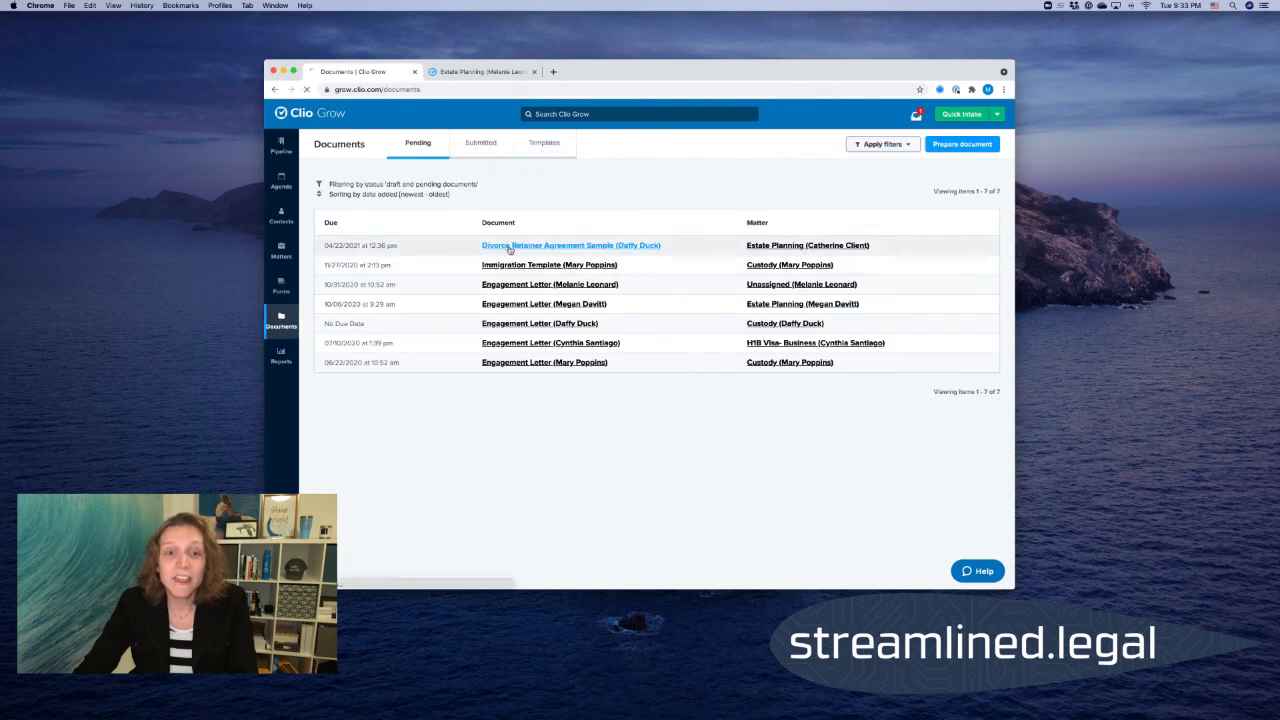
click(500, 246)
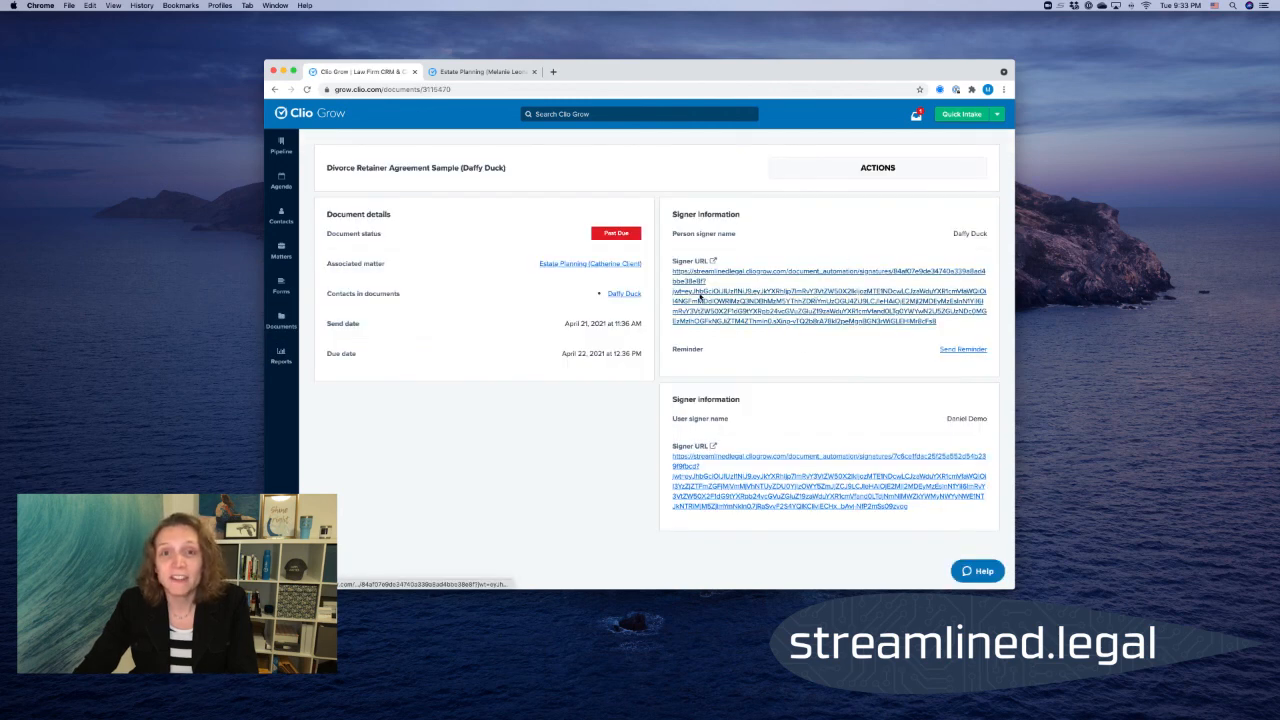